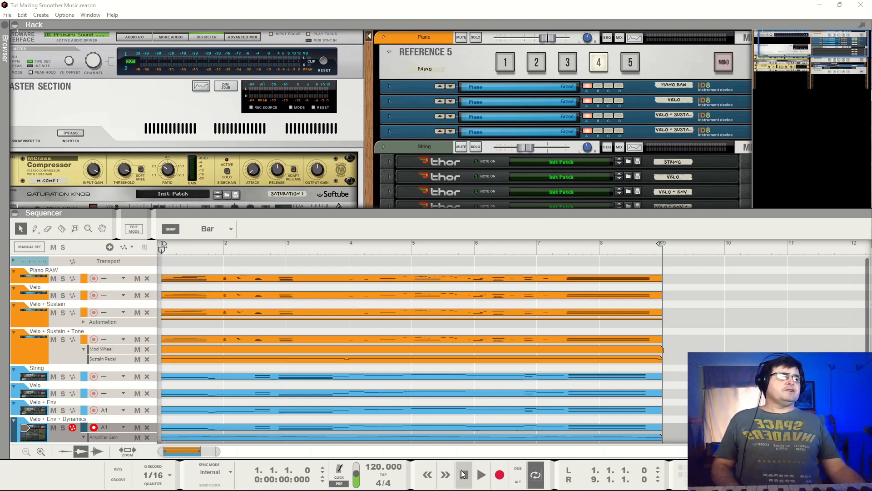
- Play the full piano and string arrangement from bar 1 through bar 8 and stop playback
click(479, 476)
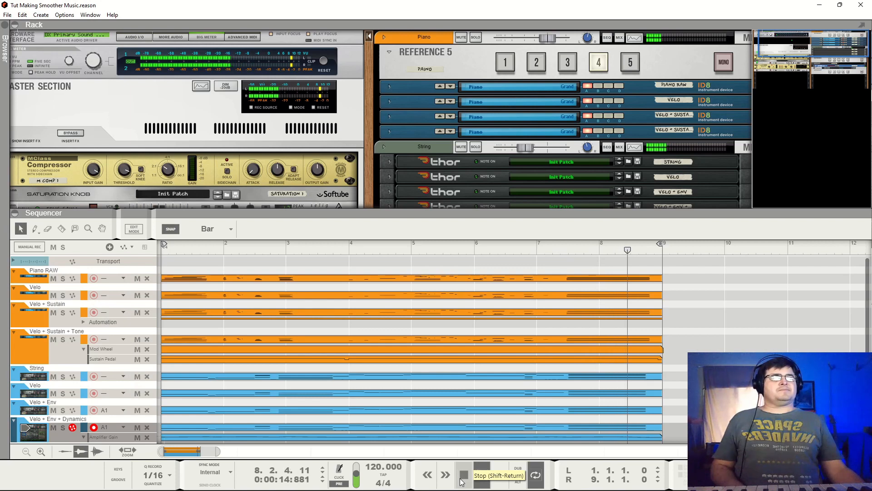
click(463, 476)
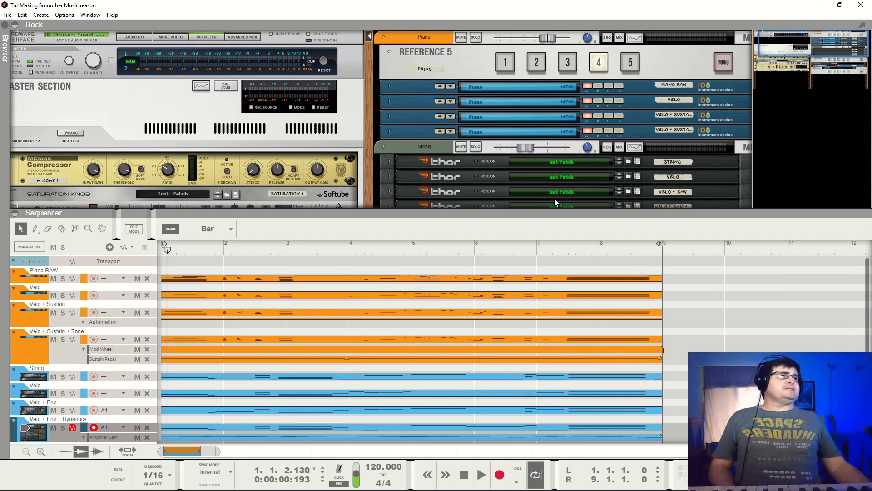
- Switch the Piano, String and Reverb Reference 5 selectors to input 1
scroll(514, 67, down, 3)
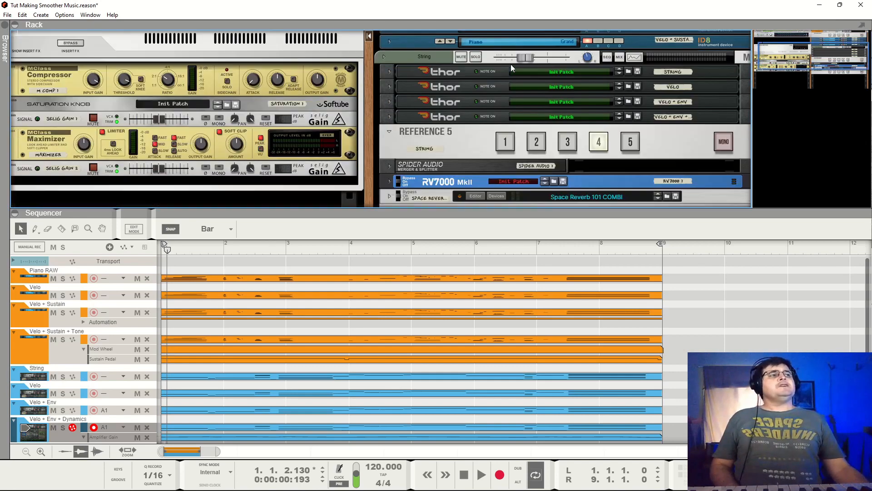
click(501, 144)
scroll(534, 181, down, 2)
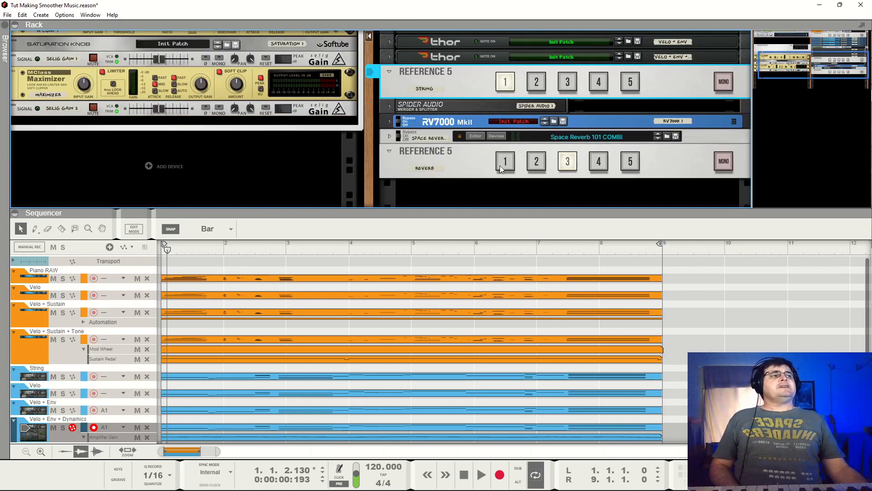
click(501, 167)
- Play the unprocessed version of the arrangement from bar 1 and stop playback near the end of bar 8
click(464, 474)
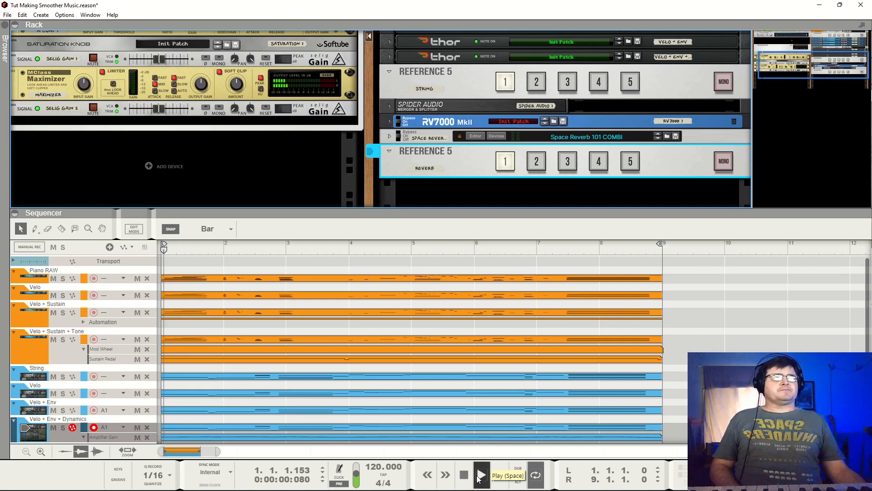
click(481, 475)
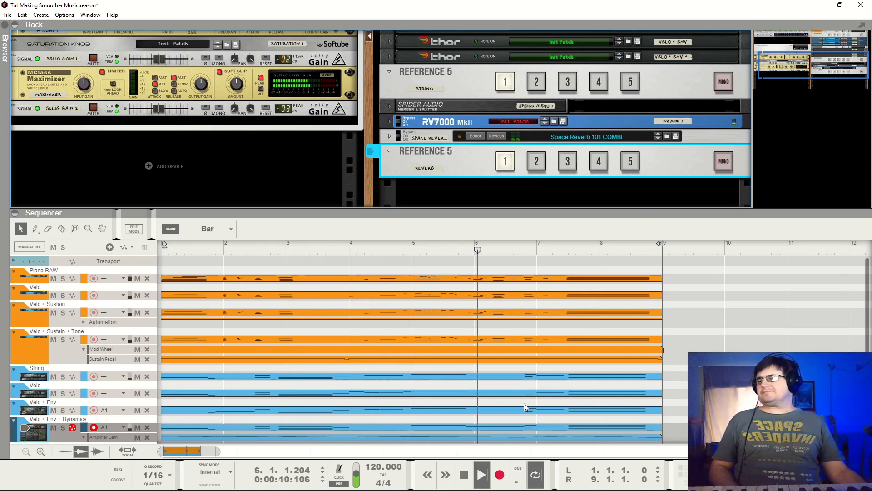
click(464, 475)
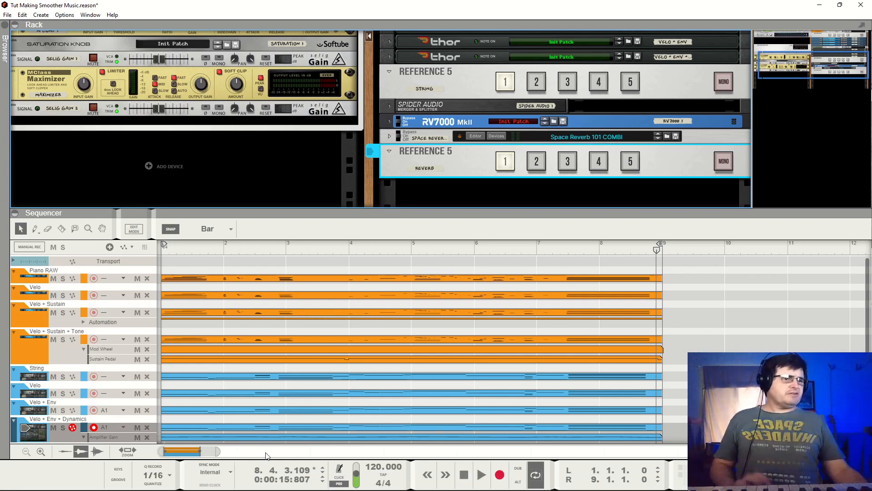
- Solo the Piano mix channel and play its input 1 version through the first bars
scroll(552, 145, up, 4)
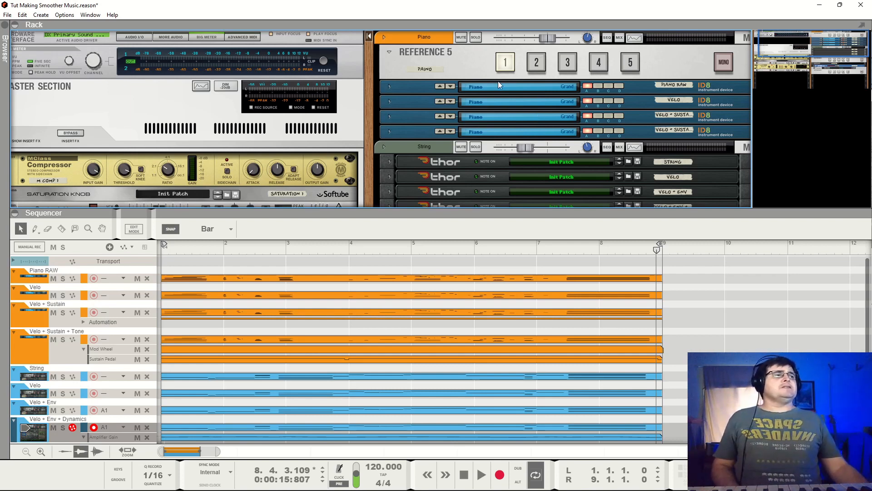
click(475, 38)
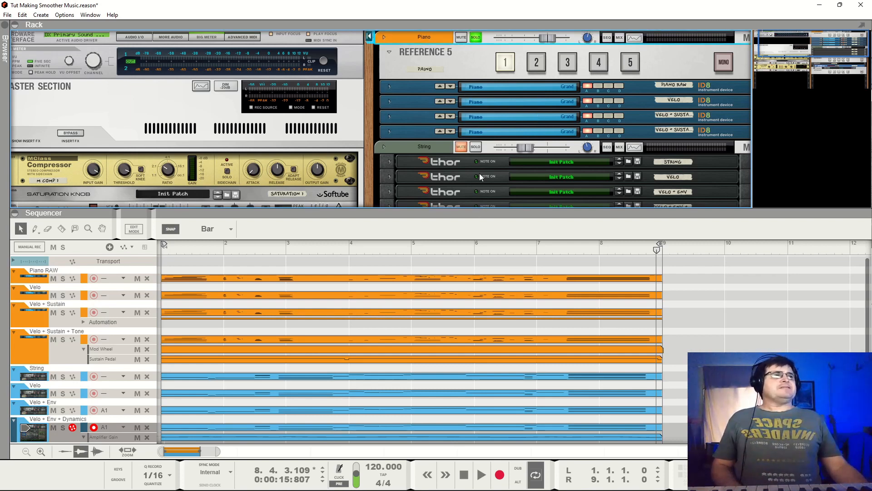
key(space)
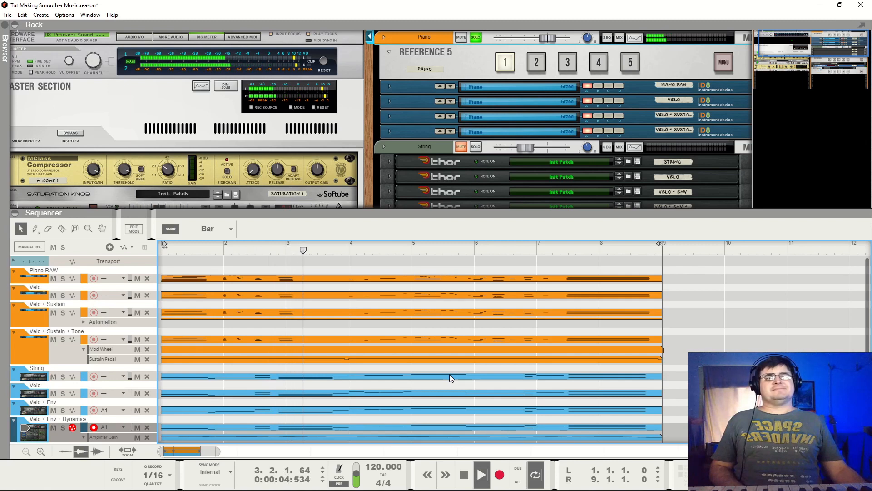
key(space)
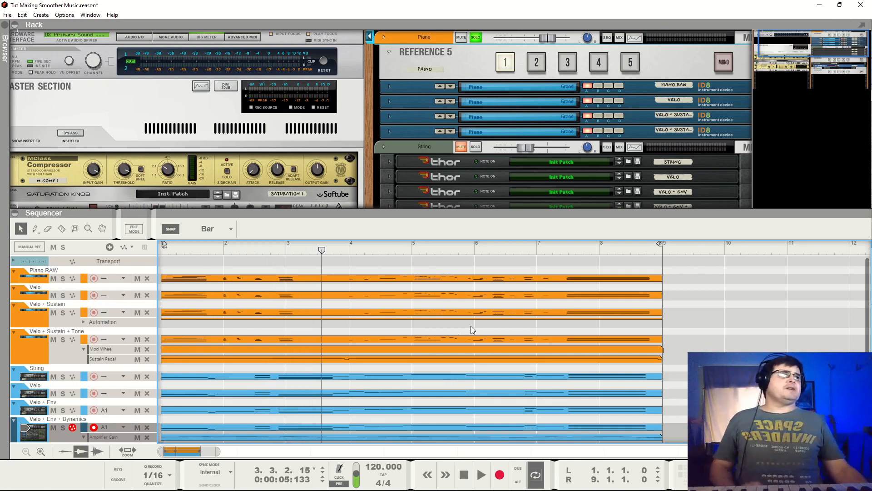
- Switch the Piano Reference 5 to input 4 and play that version from bar 1
click(602, 66)
drag(241, 248, 107, 271)
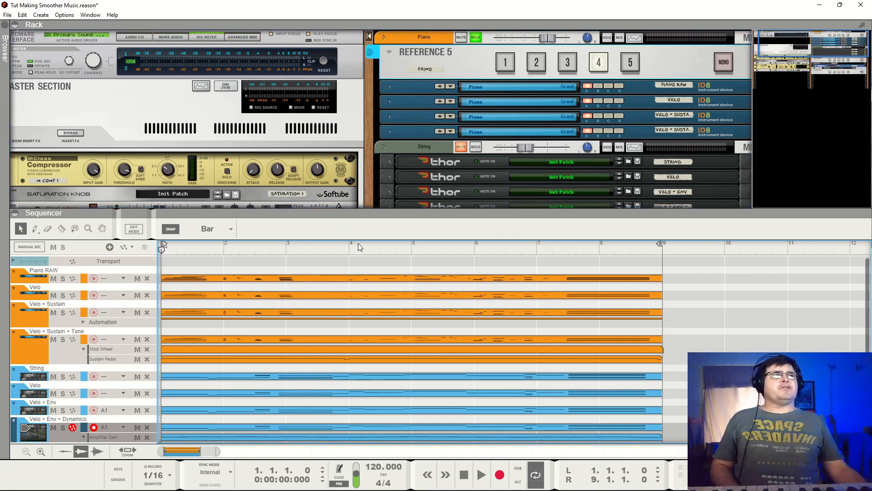
key(space)
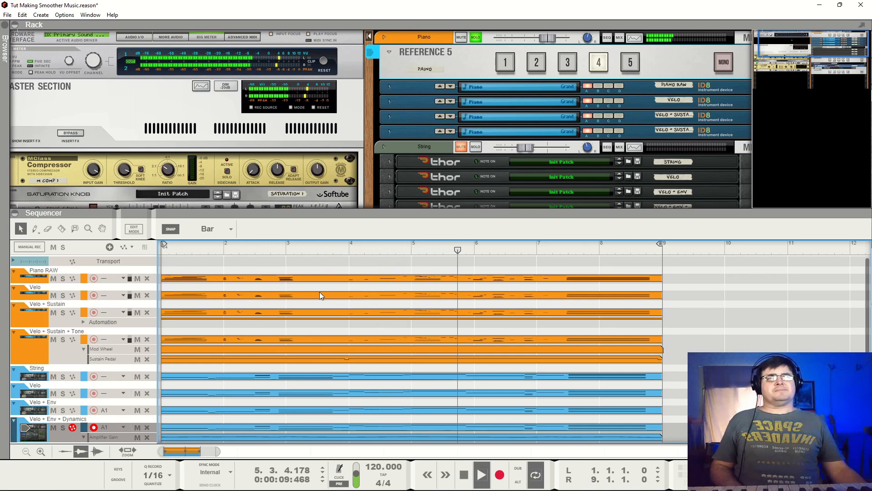
key(space)
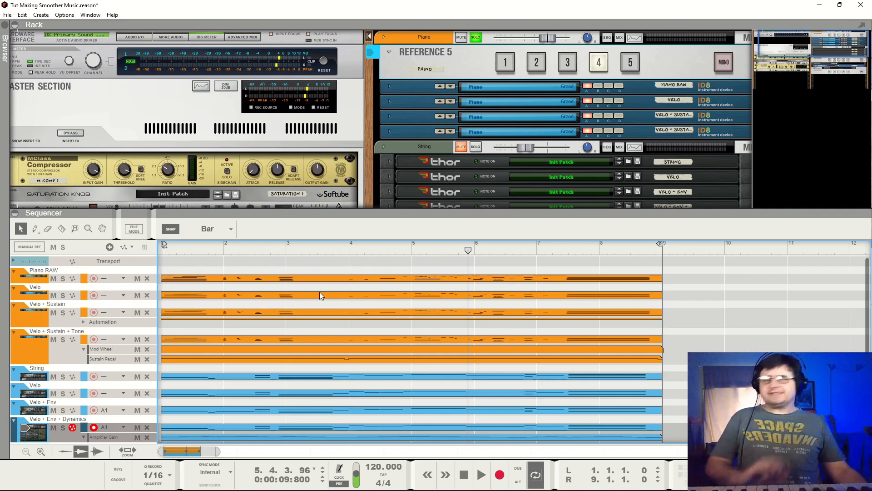
- Set the Piano Reference 5 back to input 1 and open the Piano RAW clip for note editing
click(511, 65)
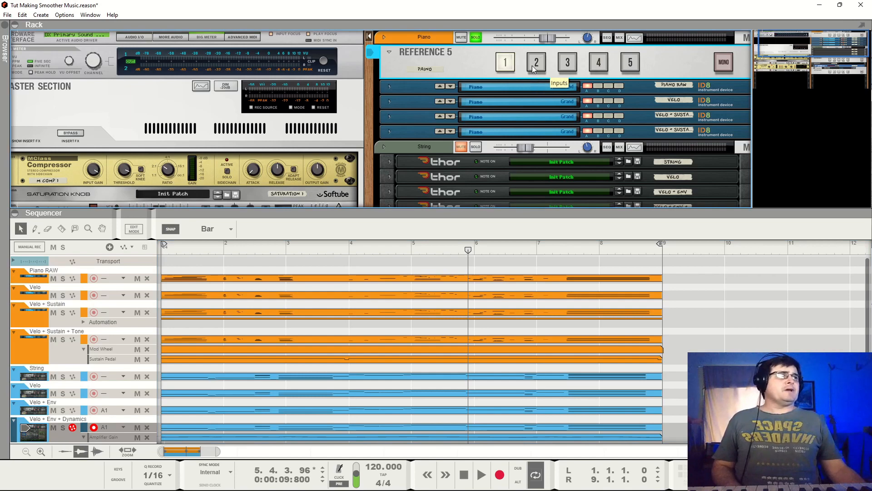
double_click(278, 277)
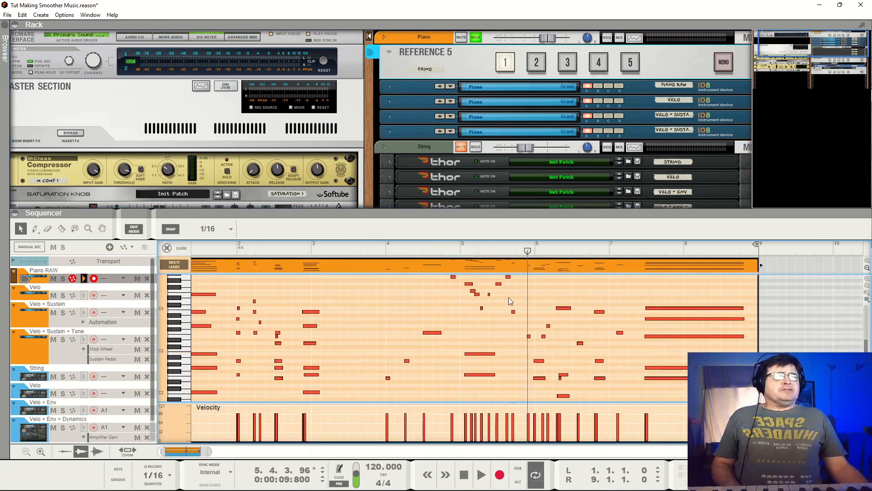
scroll(437, 359, down, 5)
scroll(454, 347, up, 6)
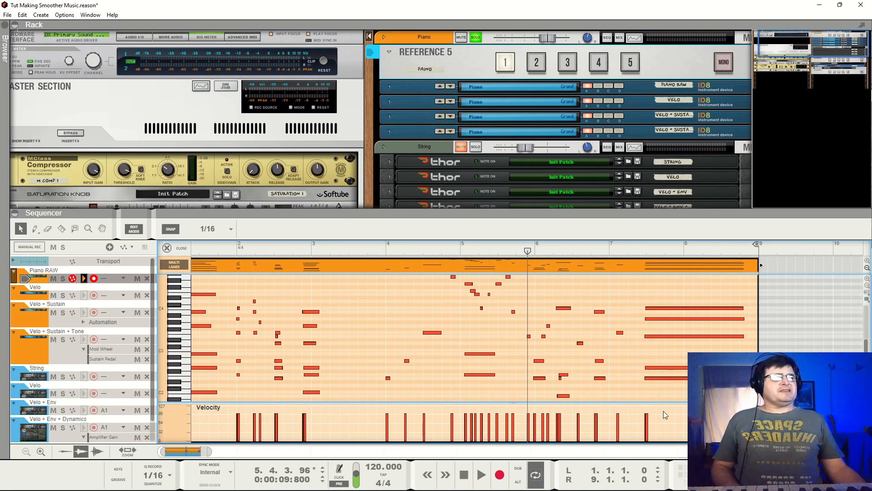
- Examine the Piano RAW note velocities by selecting all notes, the single B3 note in bar 1, and all notes again
drag(663, 411, 180, 443)
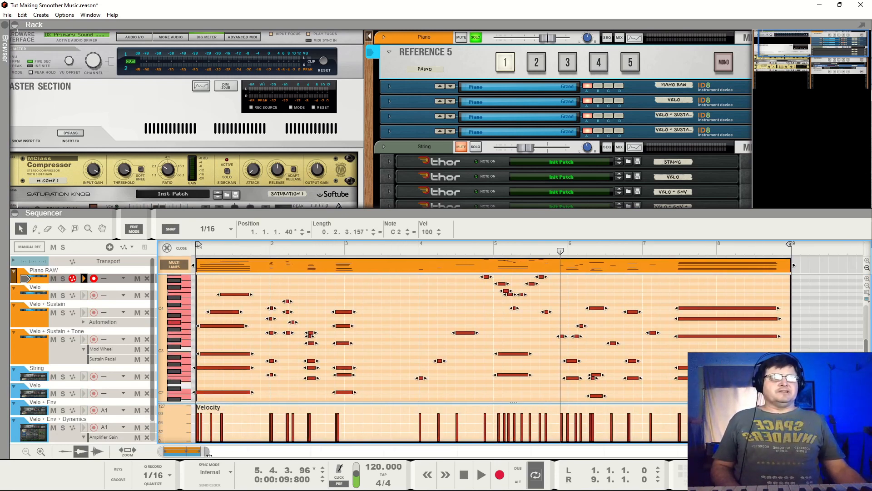
drag(210, 452, 219, 454)
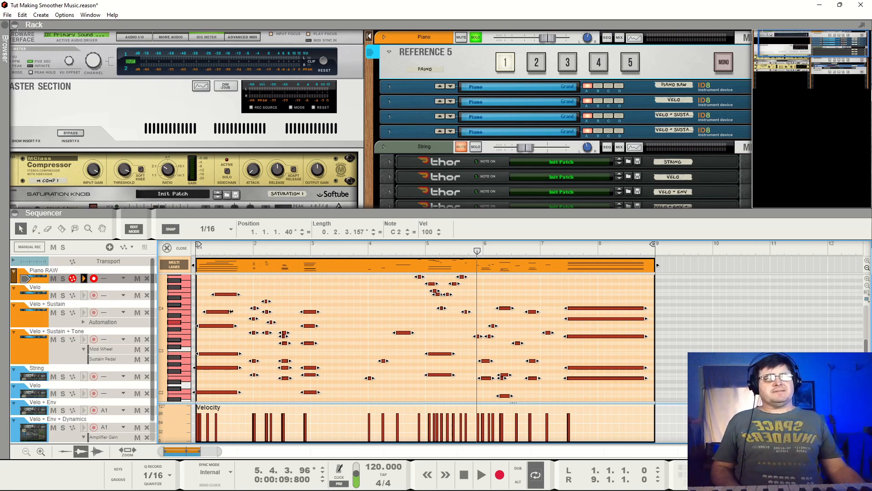
click(236, 316)
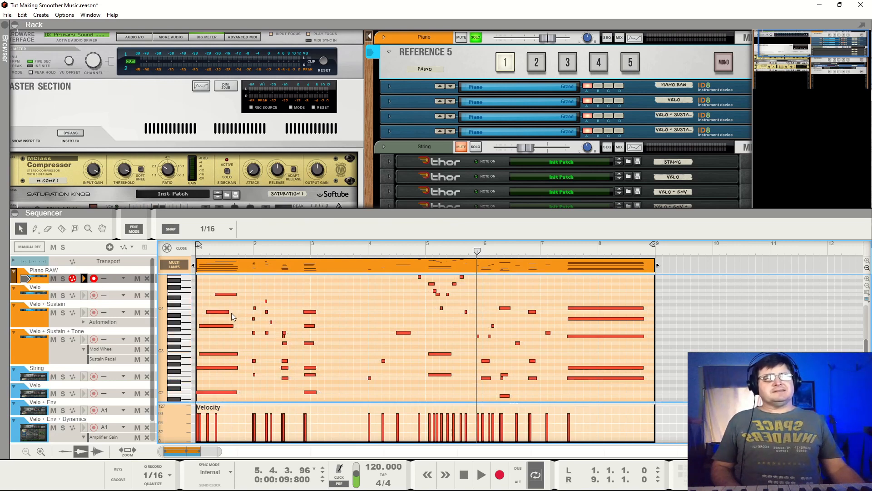
click(228, 311)
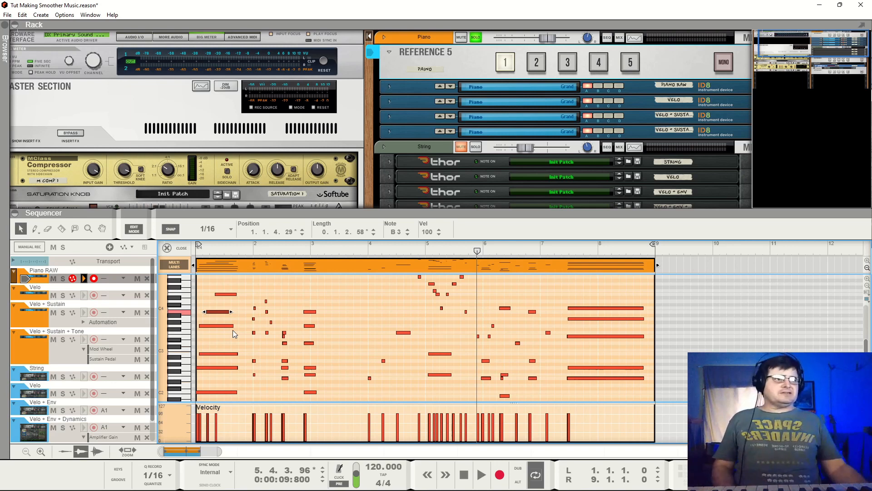
drag(586, 408, 171, 428)
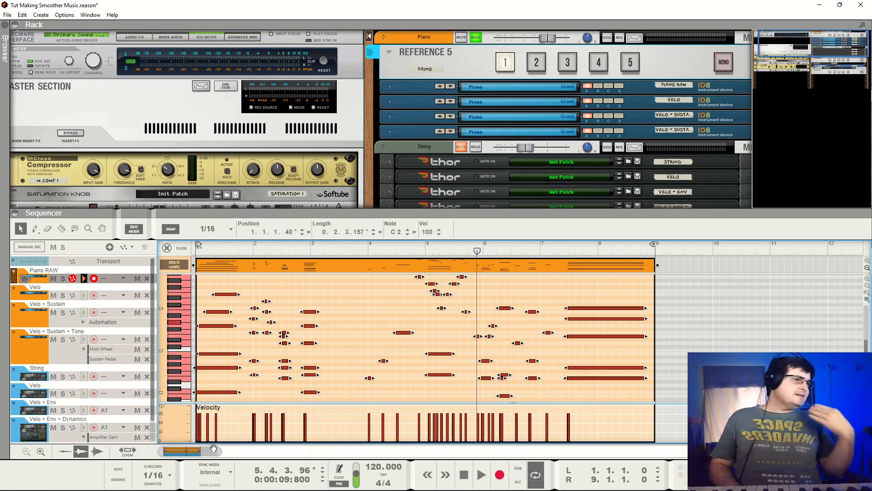
- Switch the Piano Reference 5 to input 2 and open the piano Velo clip to view its notes and velocities
click(538, 64)
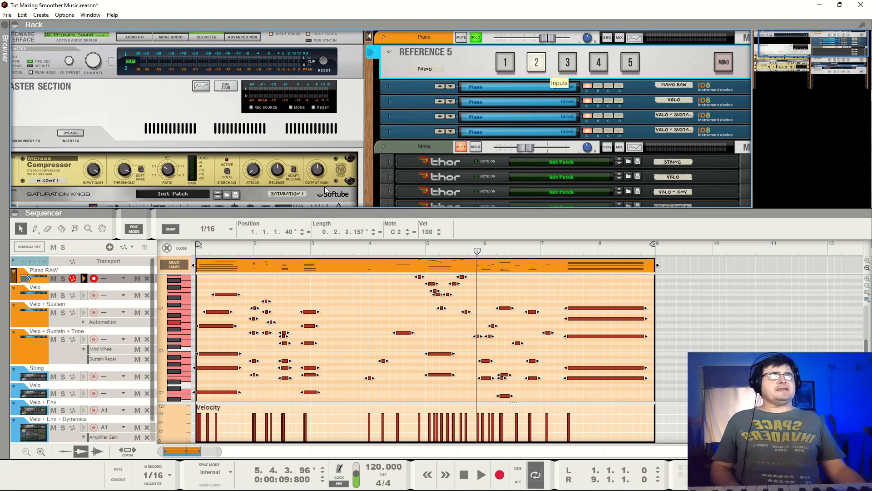
click(166, 248)
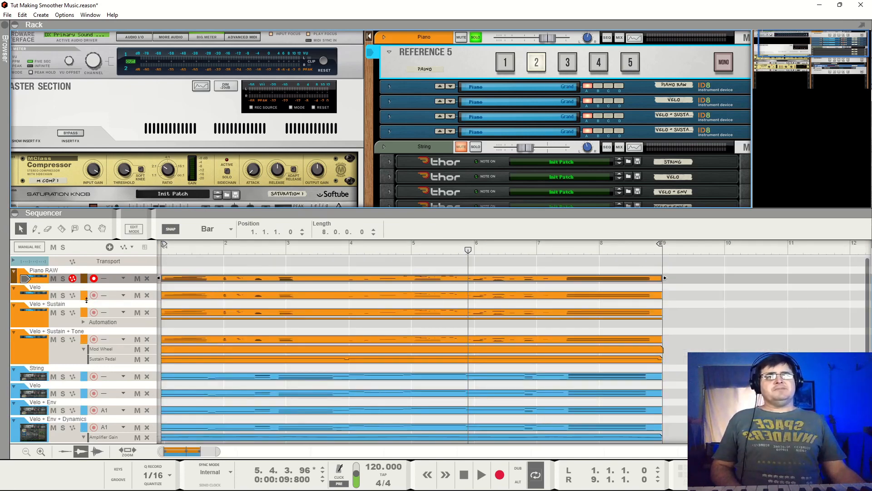
double_click(186, 296)
scroll(405, 352, down, 3)
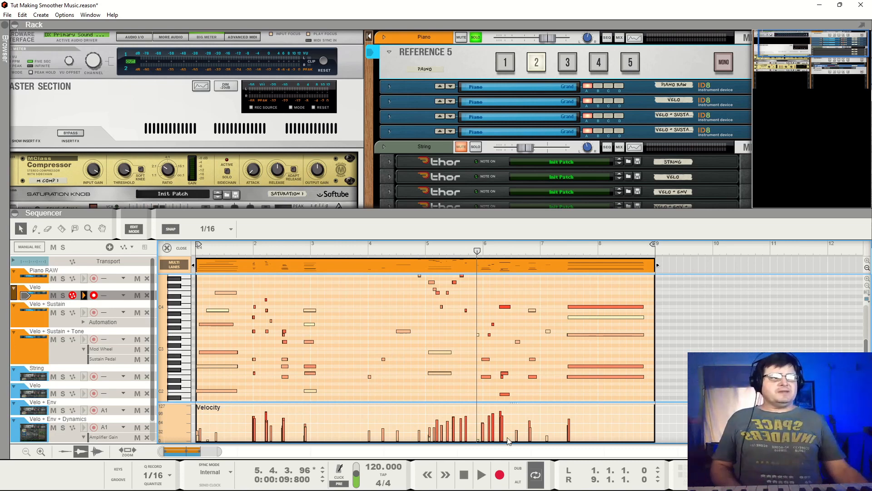
- Switch the Piano Reference 5 to input 1 and play the raw piano from bar 1 into bar 2
click(196, 250)
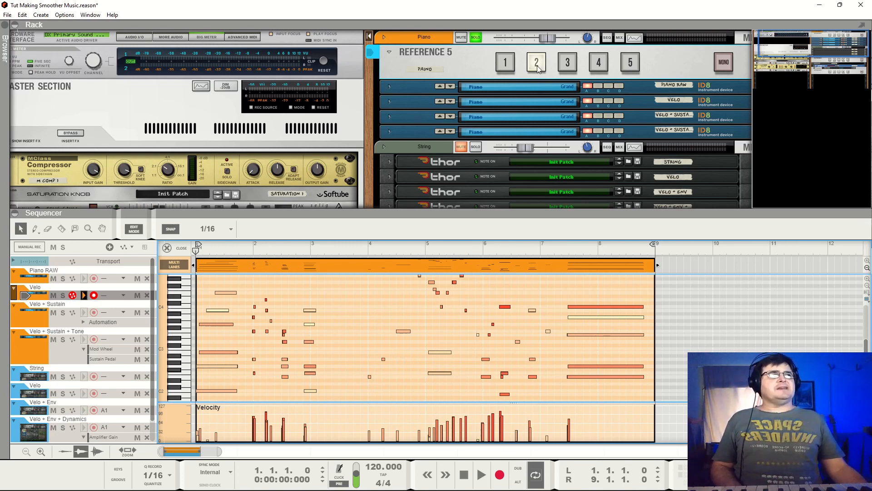
click(505, 62)
key(space)
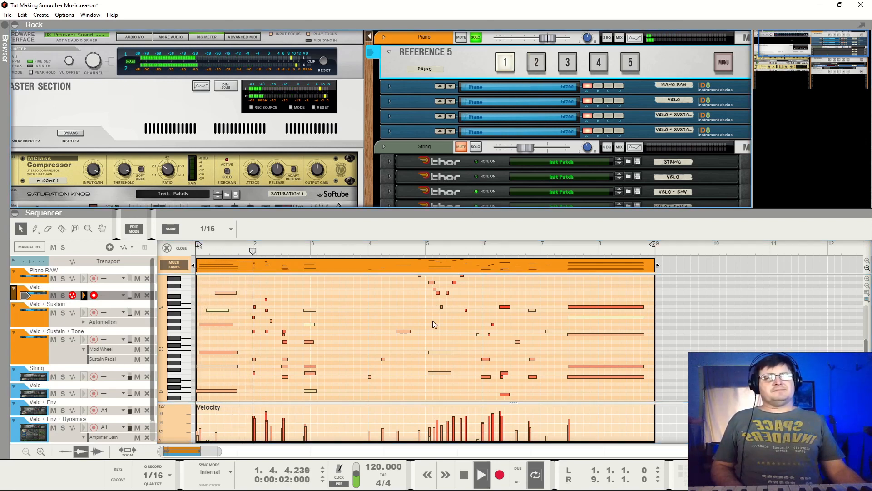
key(space)
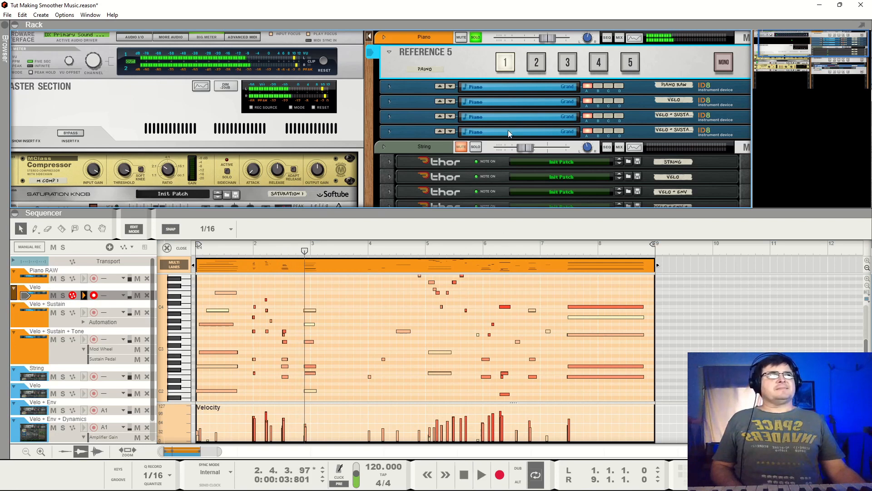
- Switch the Piano Reference 5 to input 2 and play the velocity-adjusted piano from bar 1 to bar 7
click(536, 63)
drag(204, 249, 184, 254)
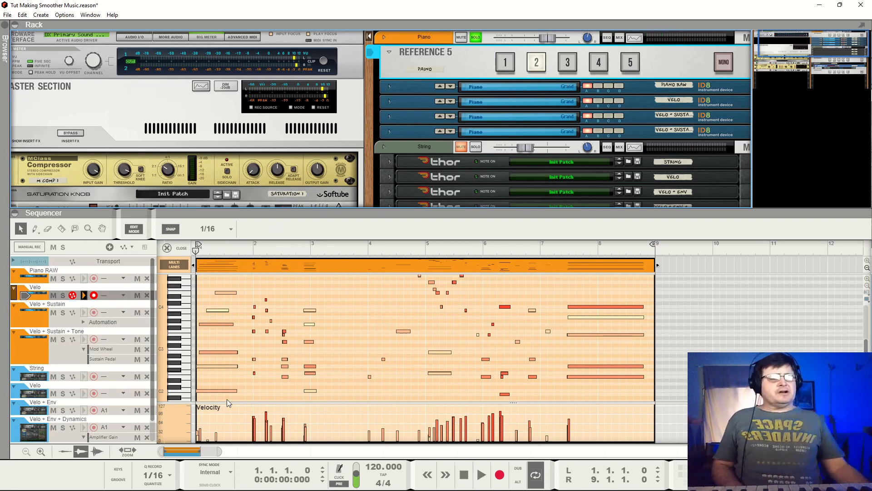
key(space)
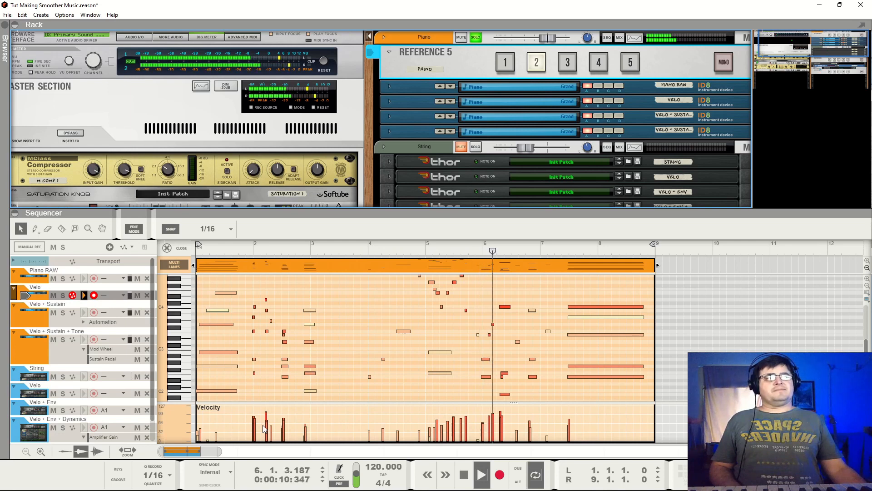
key(space)
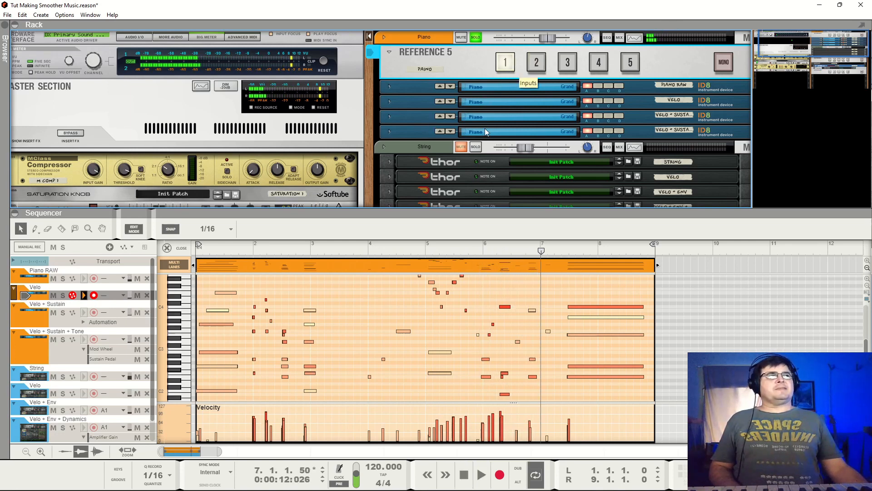
- Play the raw piano on Reference 5 input 1 from position 4.4.2 into bar 6
click(415, 253)
key(space)
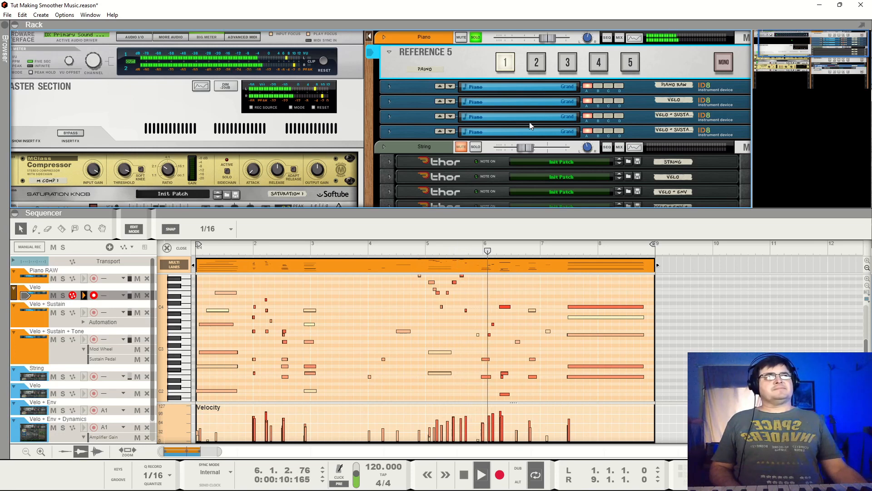
key(space)
- Switch the Piano Reference 5 to input 2 and play the same passage from position 4.4.2 up to bar 7
click(537, 62)
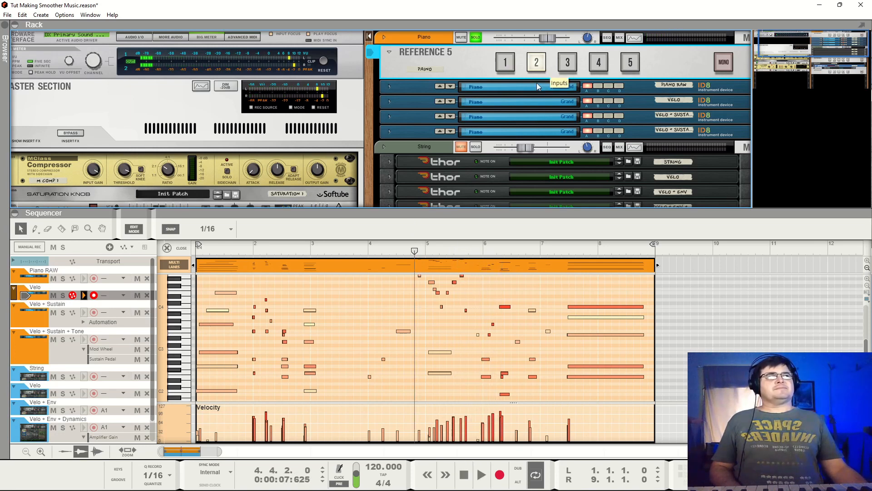
key(space)
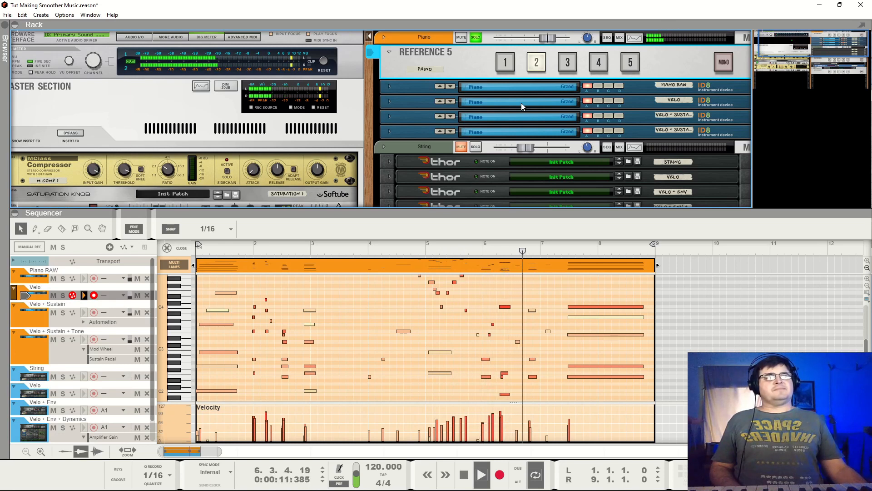
key(space)
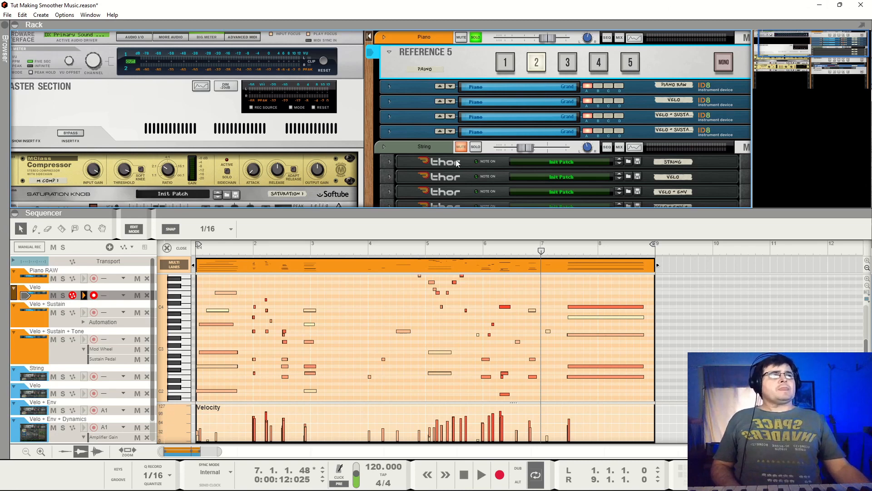
- Select the Velo + Sustain track and play the velocity-only piano on Reference 5 input 2 from bar 1 to near bar 3
click(41, 316)
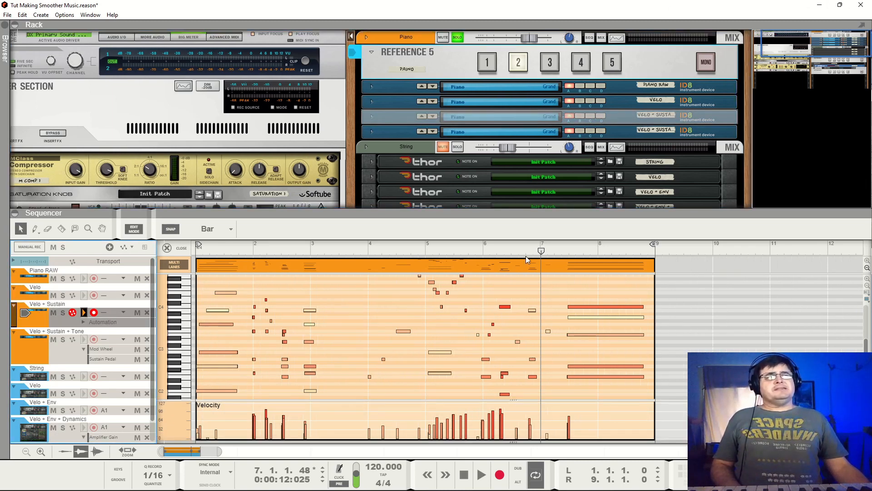
click(550, 62)
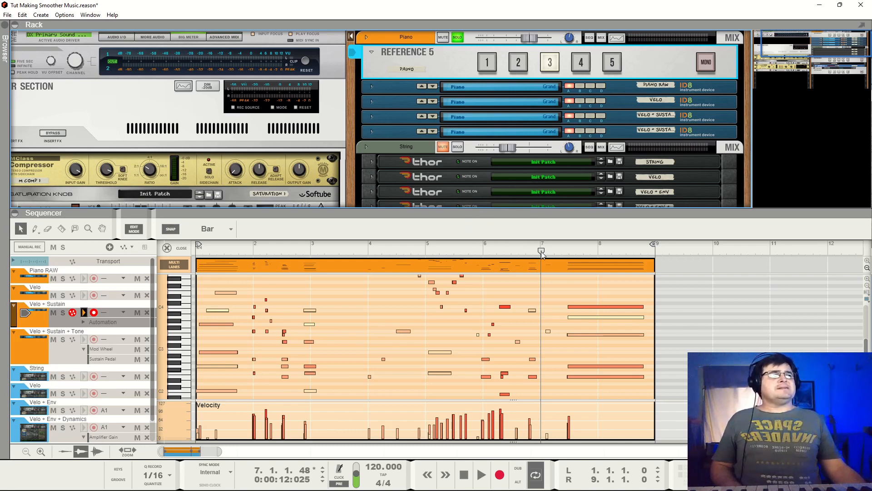
drag(541, 251, 199, 251)
click(518, 62)
key(space)
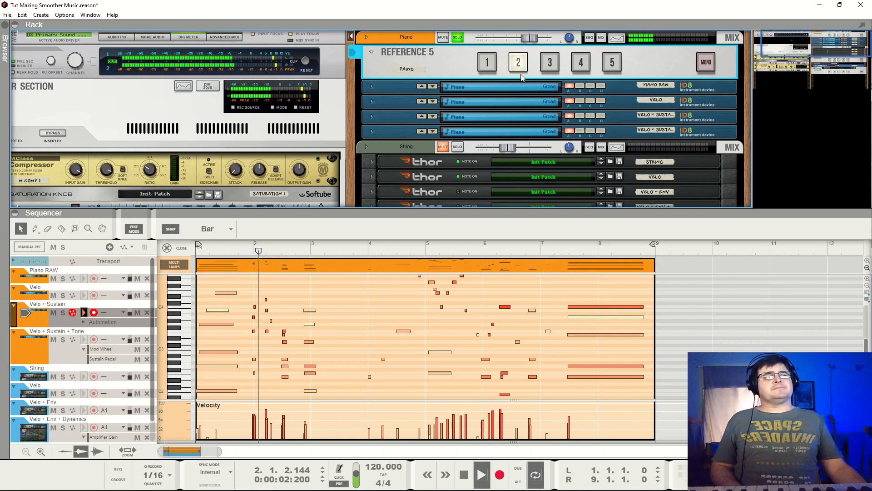
key(space)
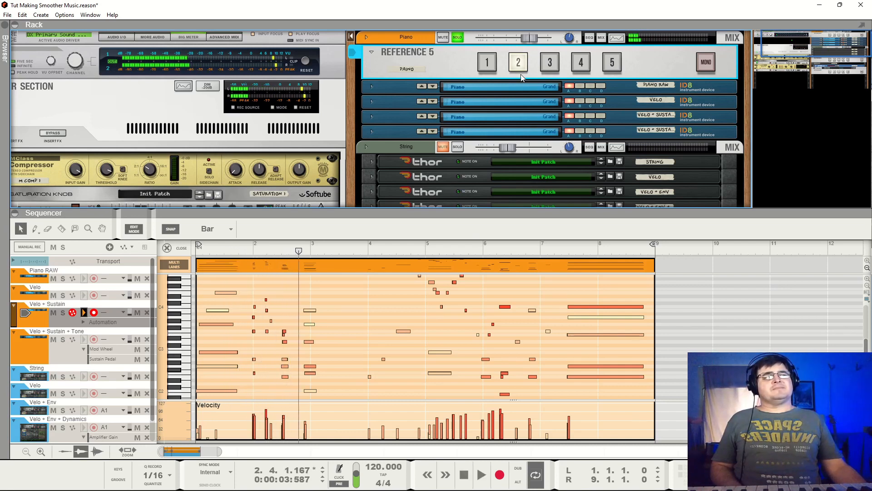
- Play the Velo + Sustain piano on Reference 5 input 3 from bar 1, briefly switching to input 2 around bar 6 for comparison
click(549, 63)
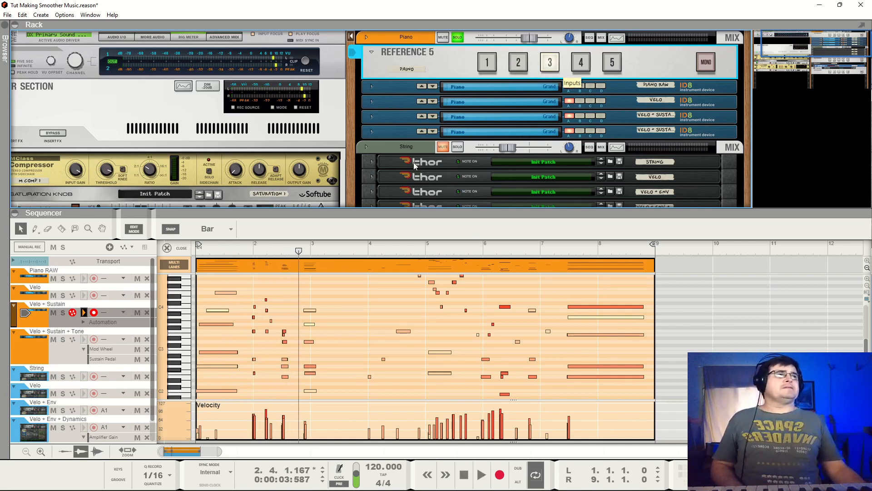
key(shift+Return)
key(space)
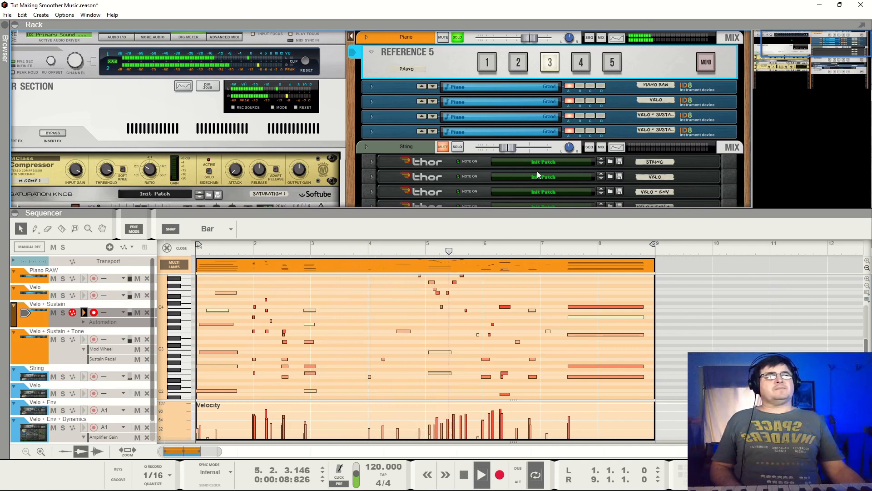
click(522, 65)
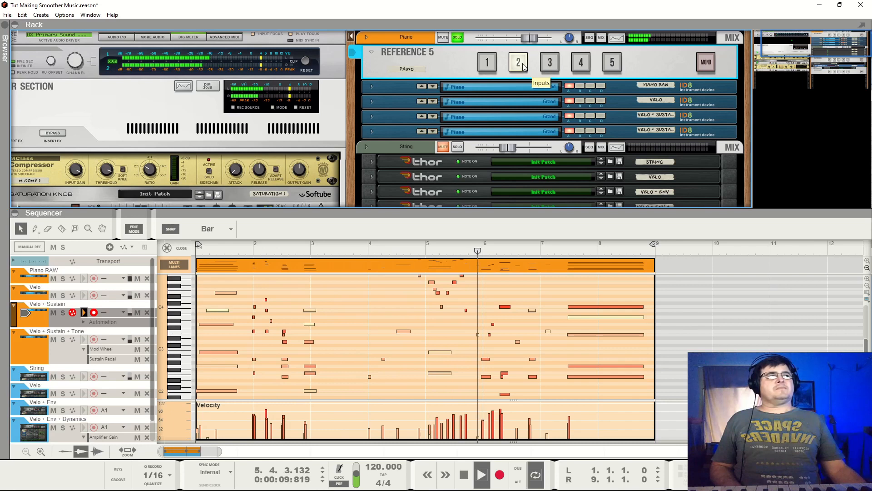
click(550, 62)
click(479, 251)
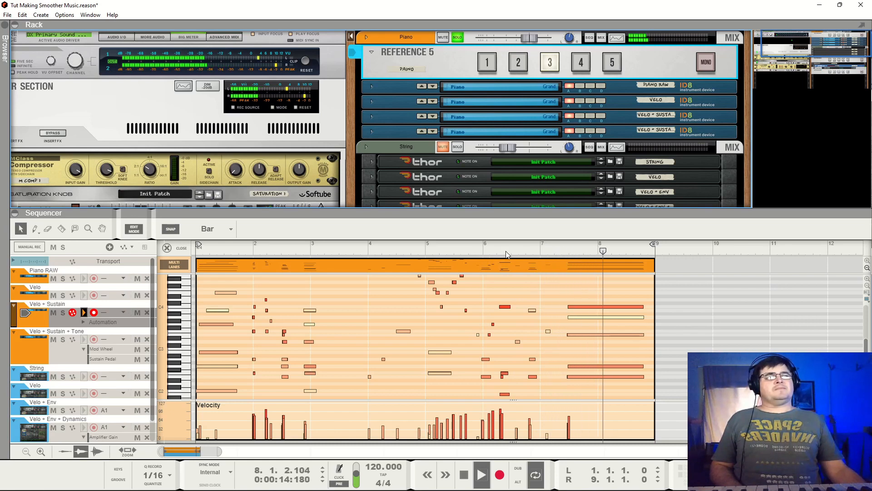
key(space)
- Replay the Velo + Sustain piano on input 3 from bar 1 through the end of the loop
drag(318, 252, 185, 274)
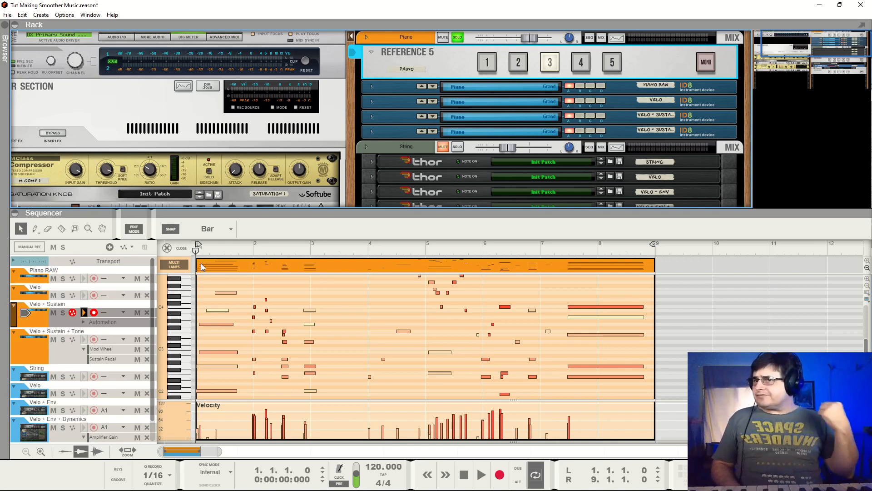
key(space)
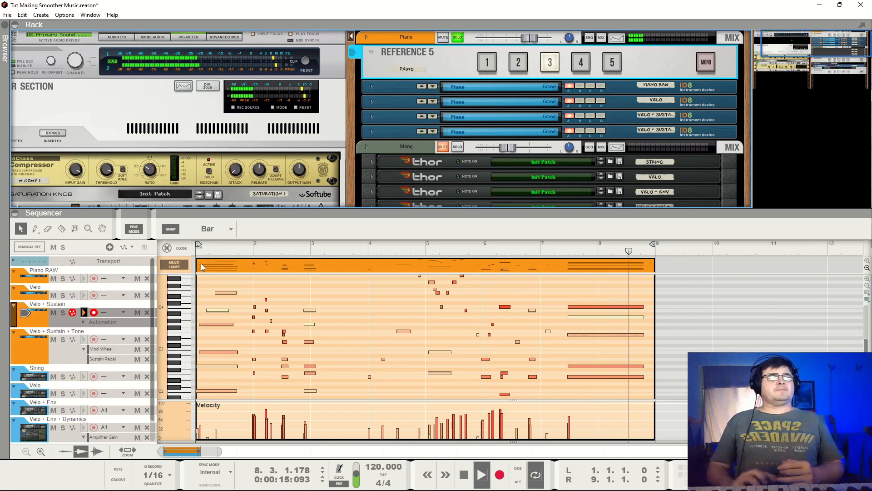
key(space)
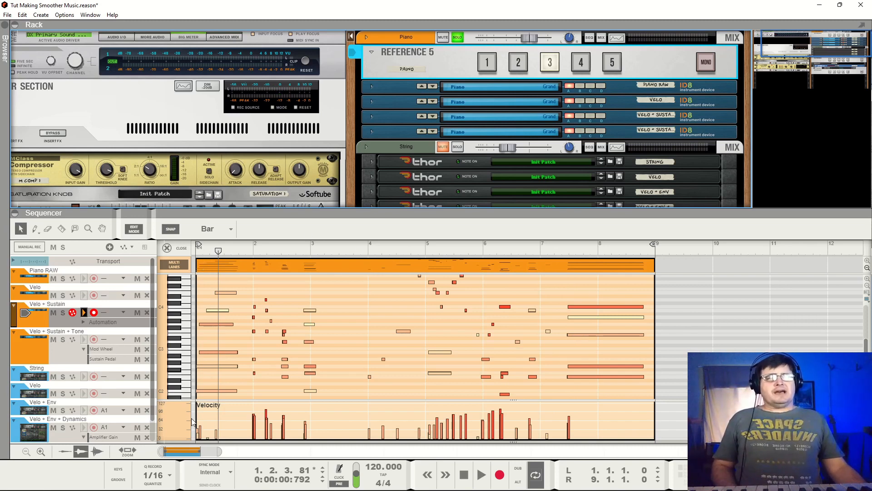
- Reveal the Sustain Pedal lane below the velocities and play the Velo + Sustain piano from bar 1 through the loop, pausing in bar 4
drag(255, 441, 262, 404)
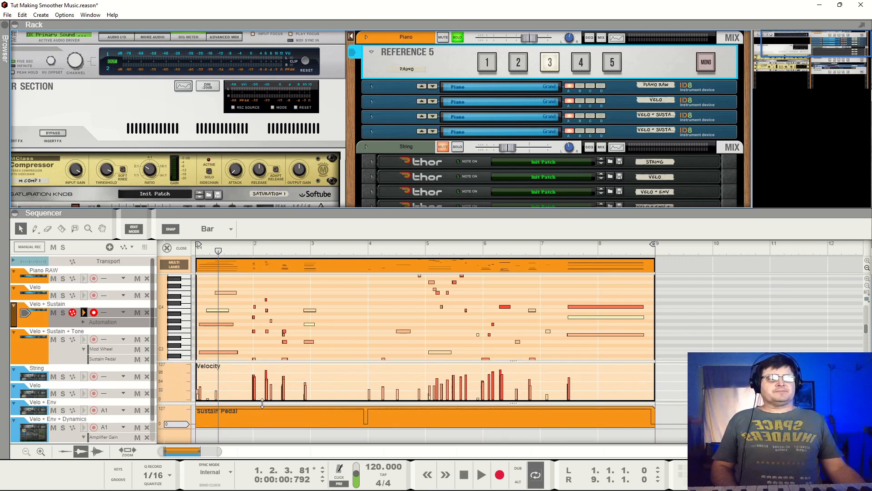
drag(332, 252, 204, 266)
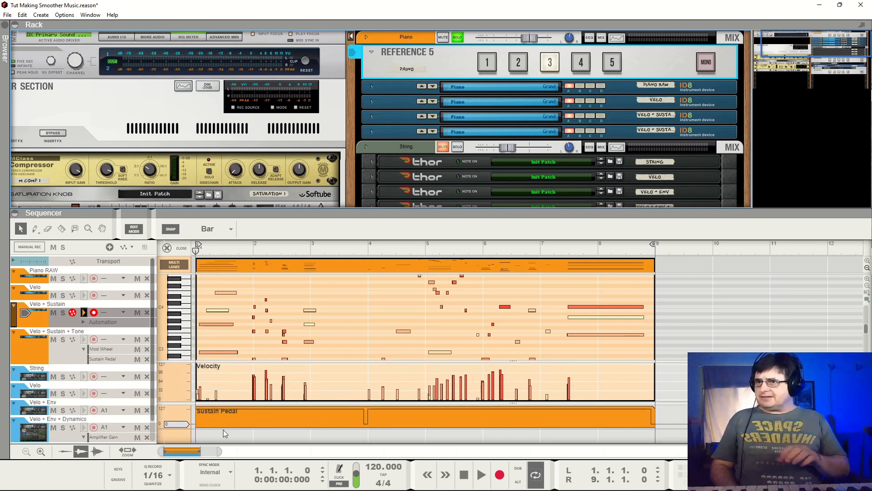
key(space)
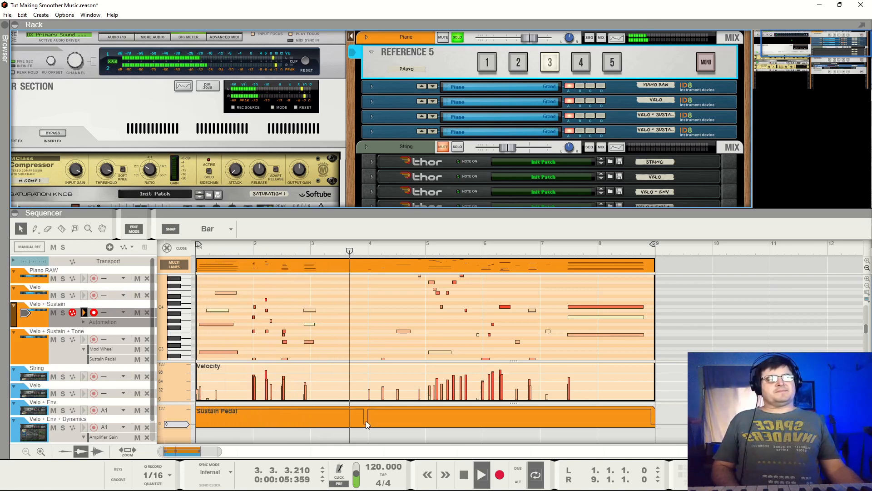
key(space)
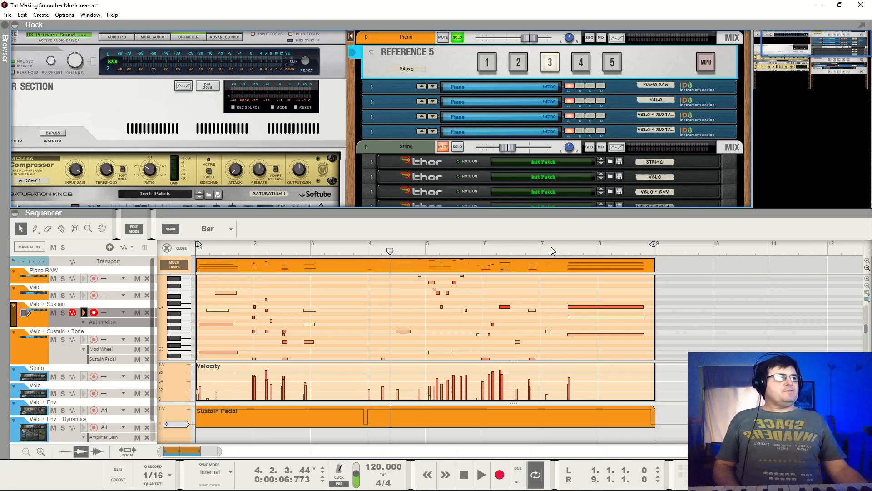
key(space)
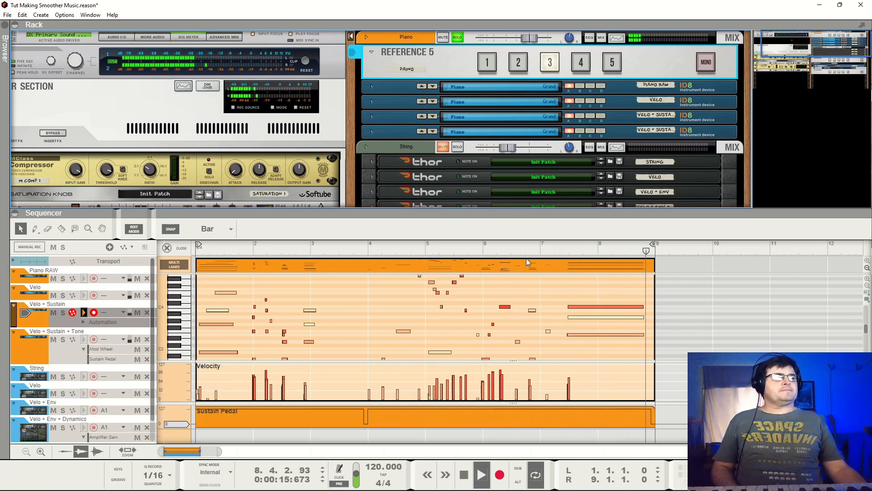
key(space)
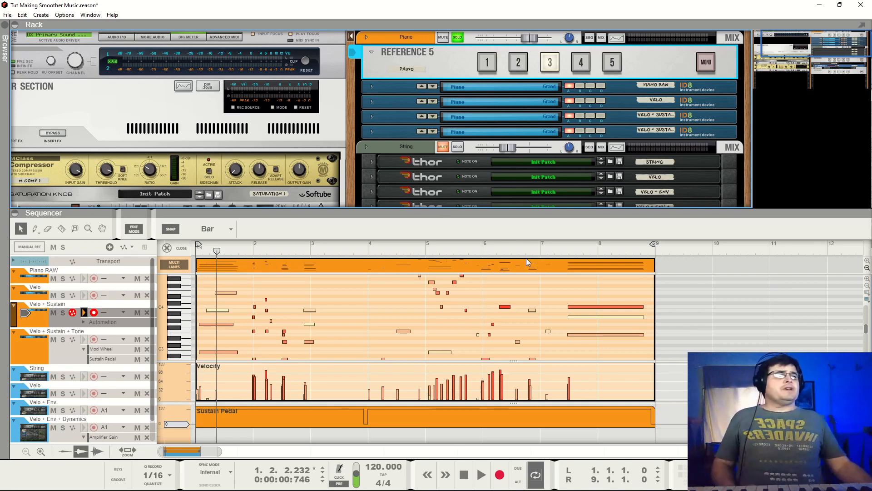
- Switch the Piano Reference 5 to input 1 and play the raw piano from bar 1 into bar 5
click(491, 64)
key(space)
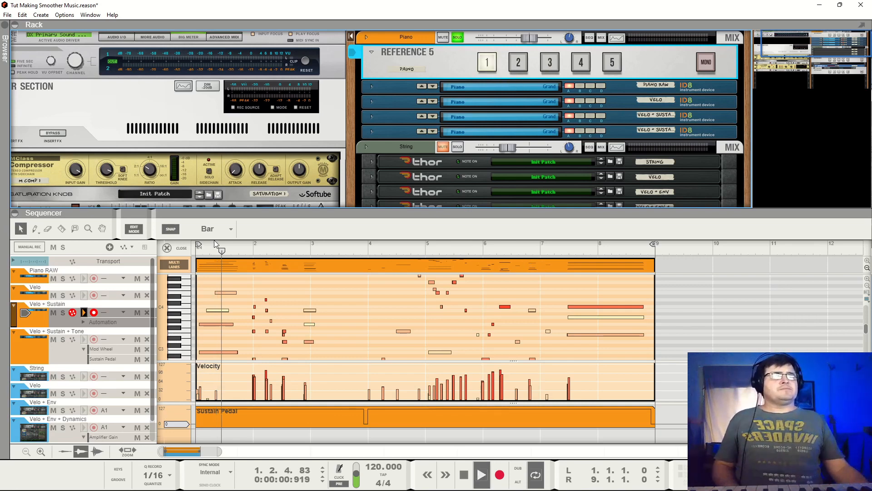
click(214, 242)
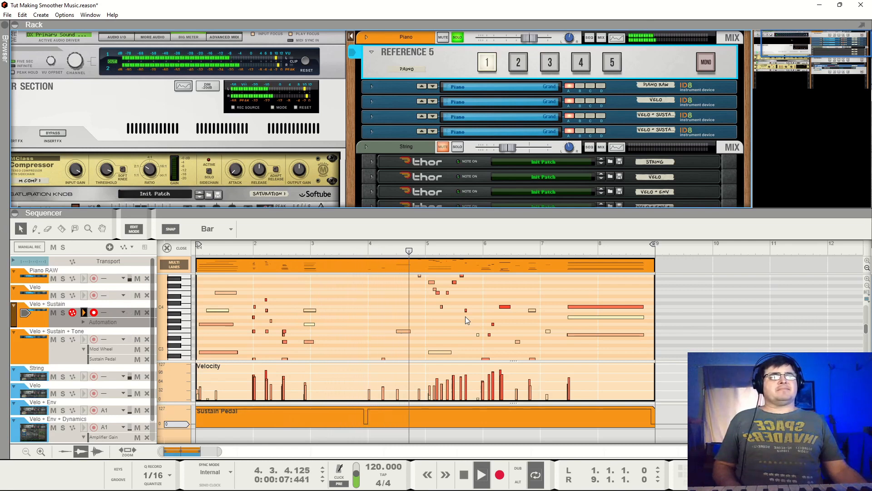
key(space)
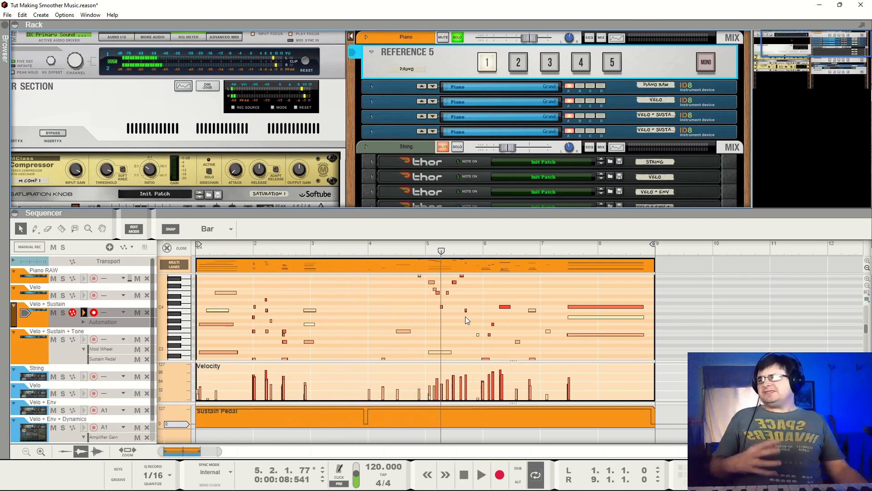
- Switch the Piano Reference 5 back to input 3 and play the sustained piano from bar 1 into bar 6
click(550, 64)
click(212, 249)
key(space)
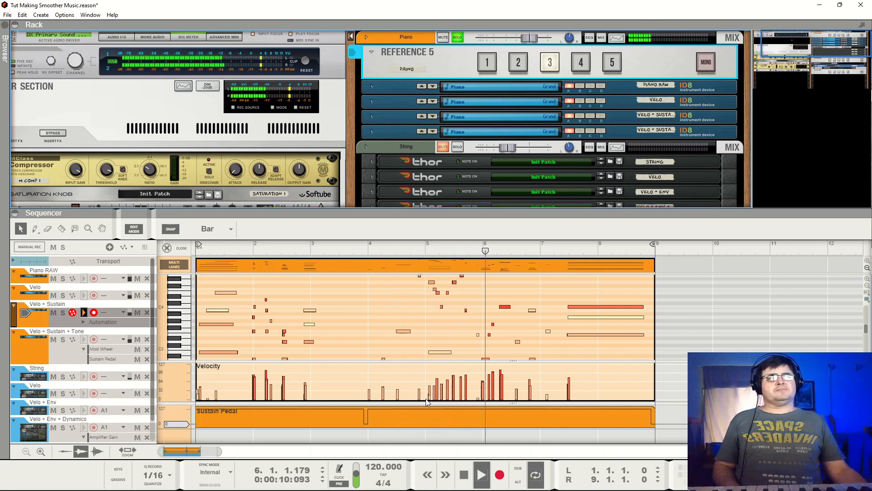
key(space)
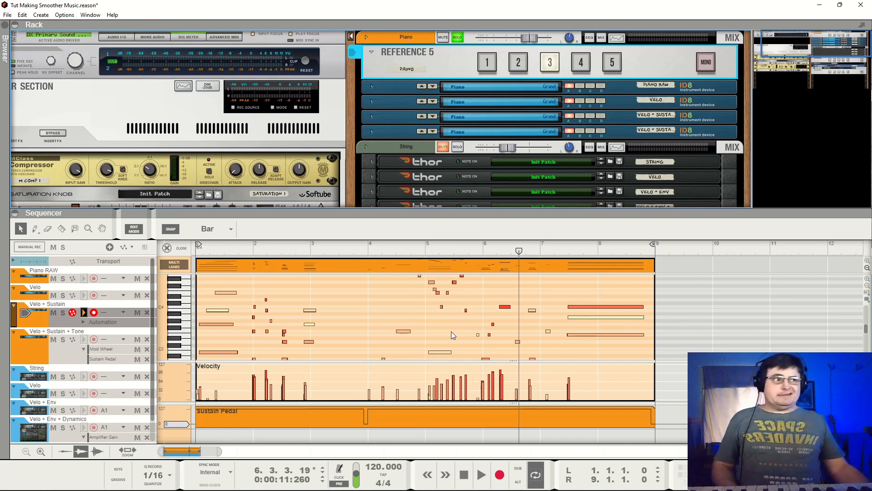
- Switch Reference 5 to input 4 and open the Mod Wheel automation clip of the Velo + Sustain + Tone track with its ID8 unfolded
click(579, 66)
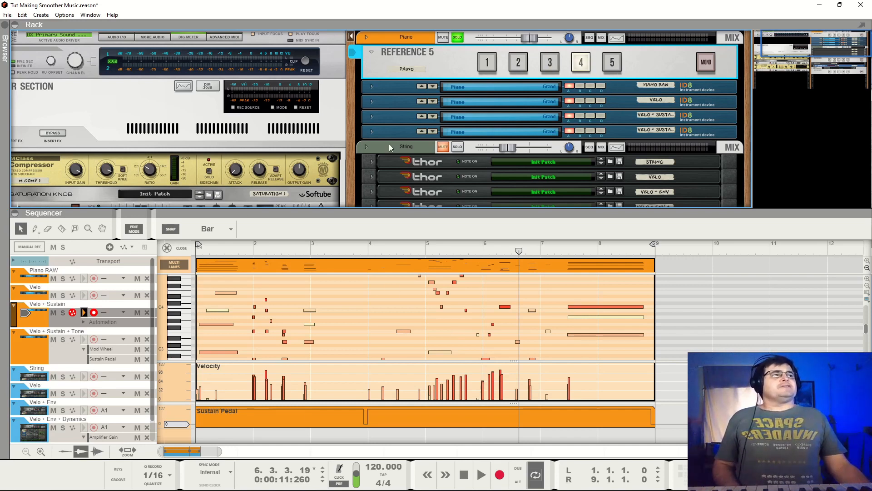
click(35, 344)
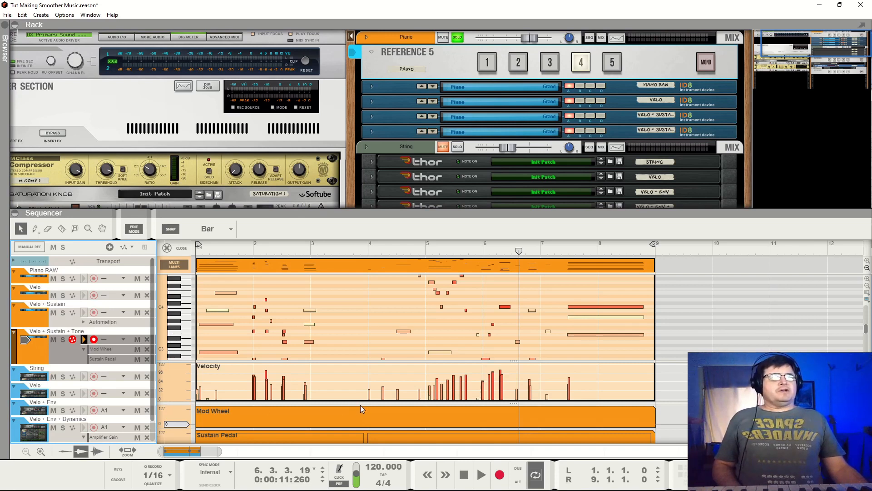
drag(361, 403, 360, 393)
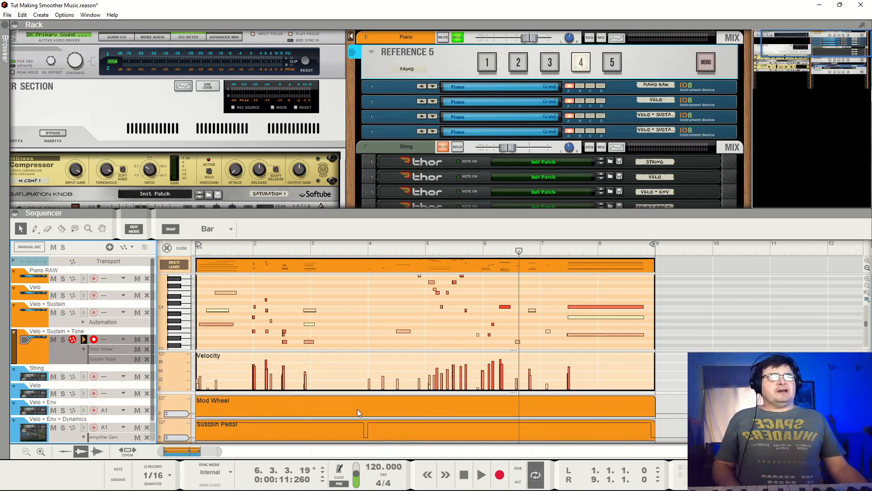
click(357, 409)
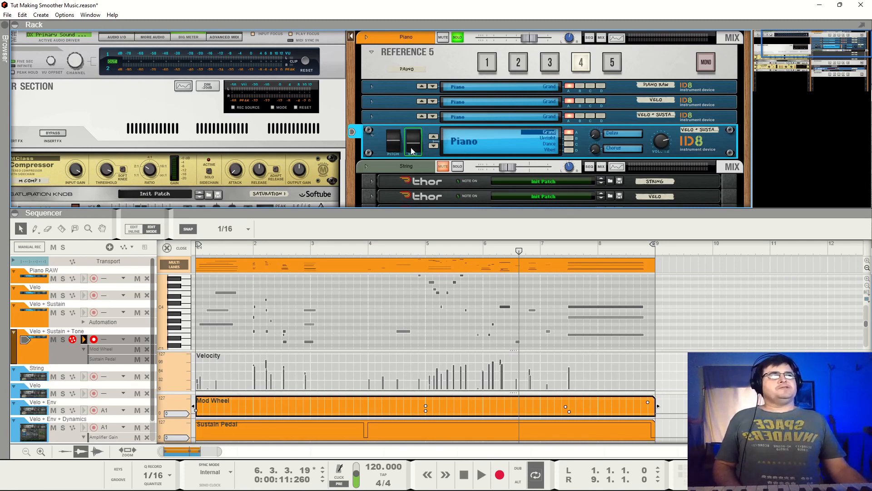
mouse_move(412, 151)
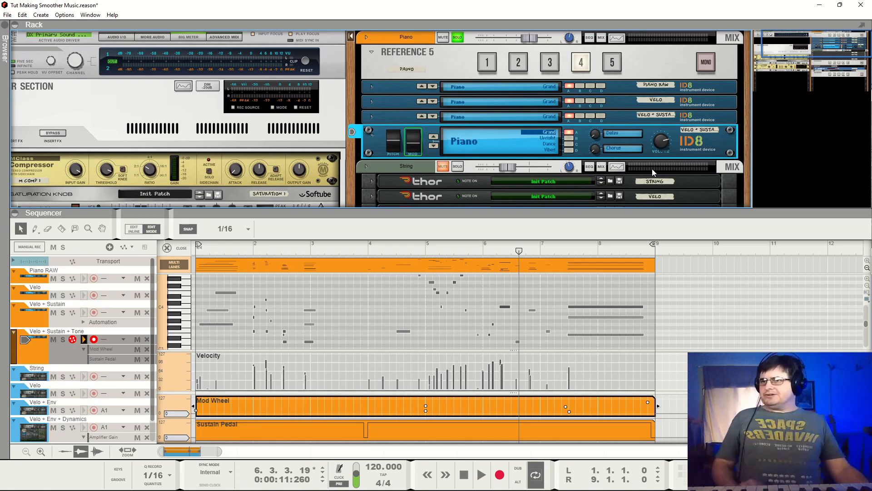
- Play the Velo + Sustain piano on Reference 5 input 3 from bar 1 to bar 3
drag(520, 250, 160, 254)
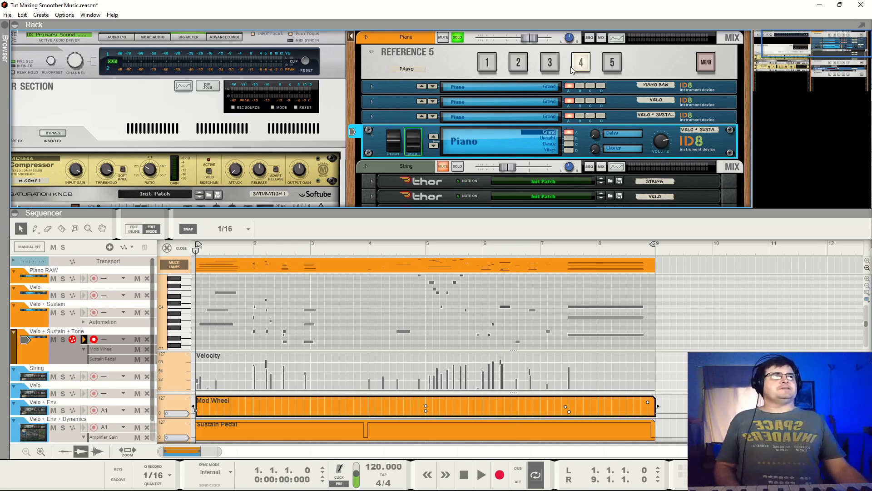
click(557, 66)
key(space)
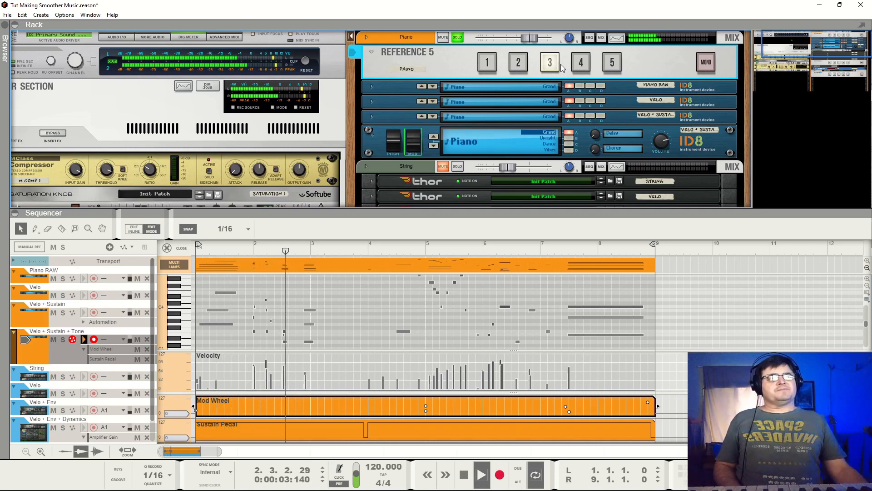
key(space)
- Switch the Piano Reference 5 to input 4 and play the Velo + Sustain + Tone piano from bar 1 into bar 4
click(582, 63)
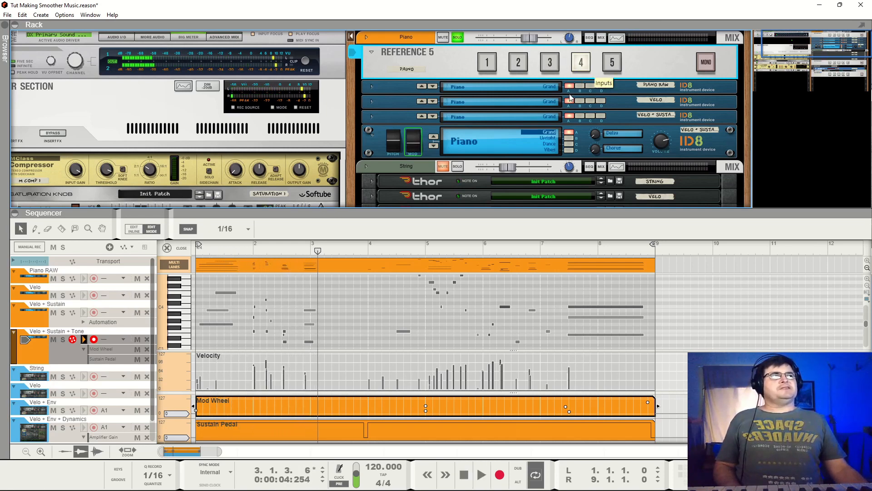
click(464, 483)
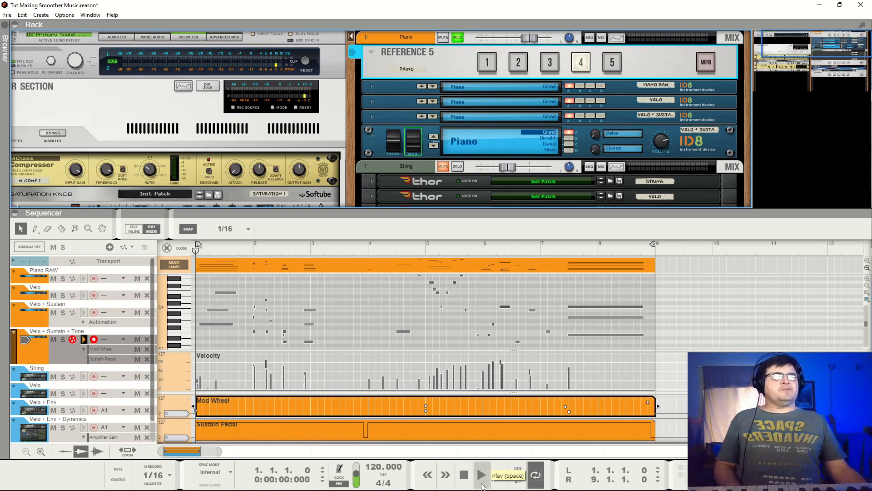
click(482, 485)
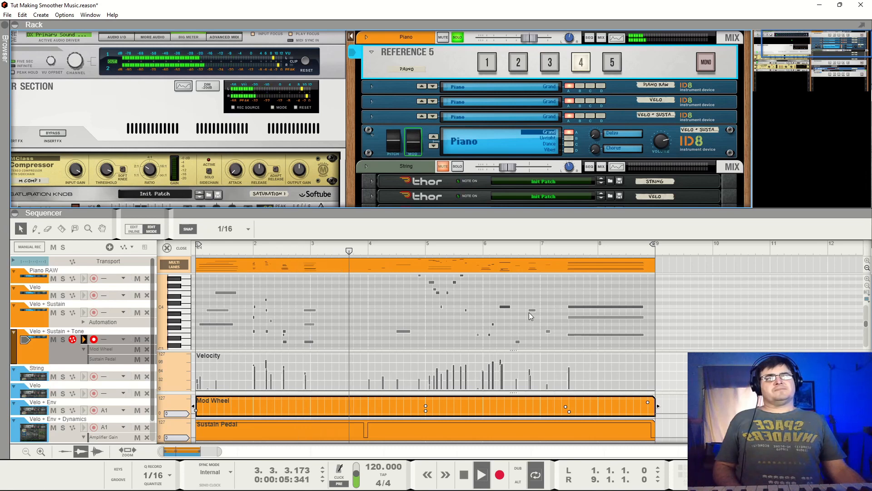
key(space)
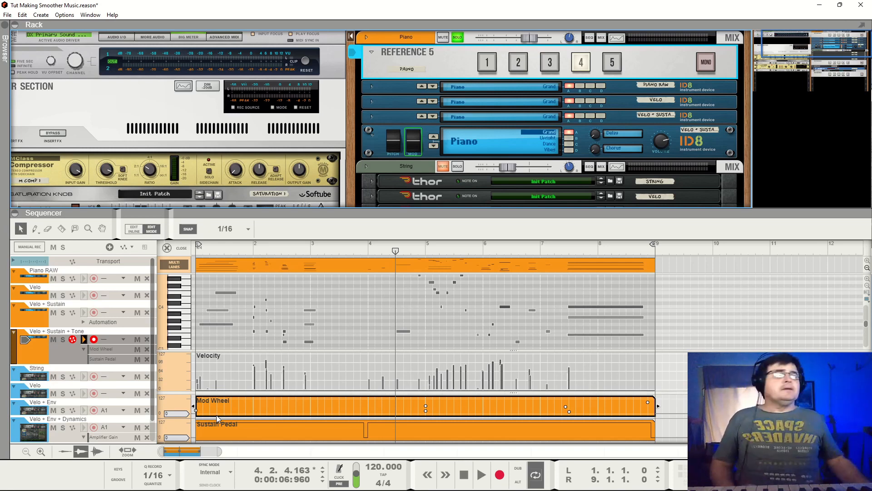
- Play the raw piano on Reference 5 input 1 with the ID8 folded and the clip editor closed, switching back to input 4
click(486, 62)
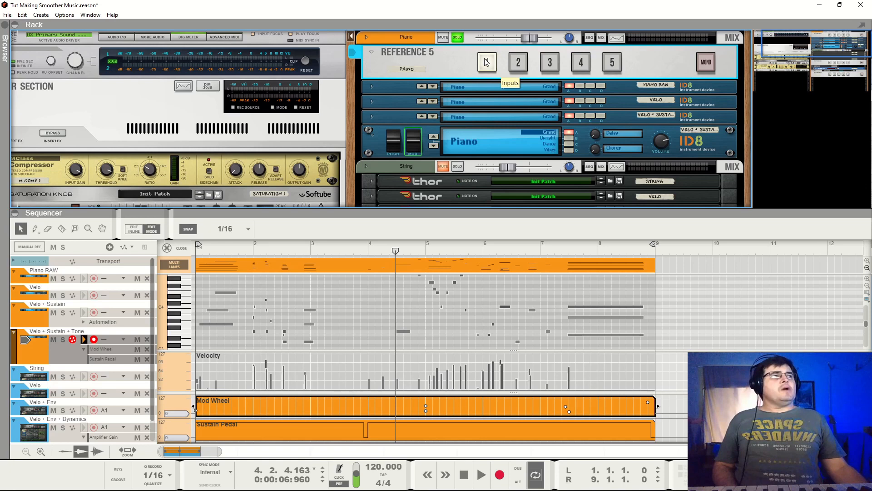
click(371, 139)
key(space)
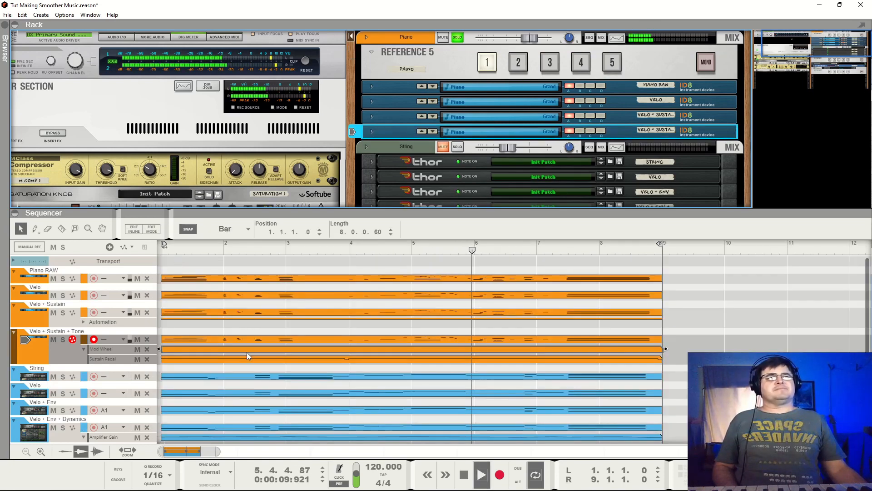
click(167, 248)
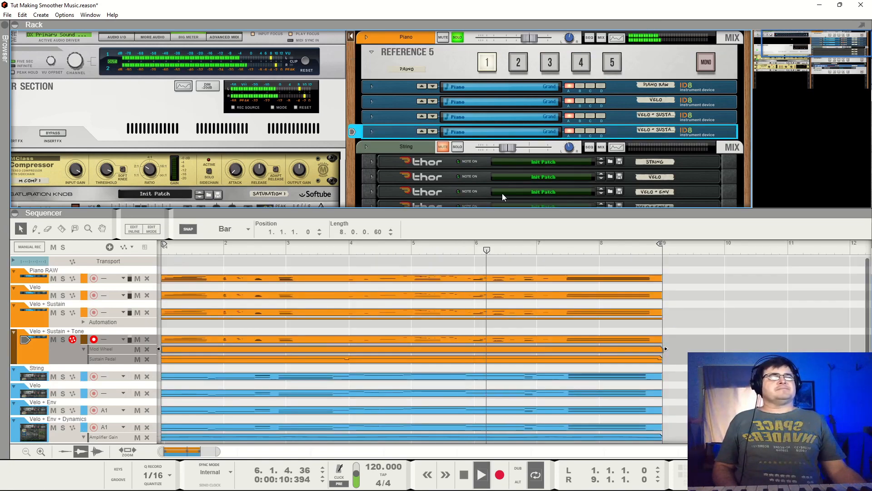
click(579, 62)
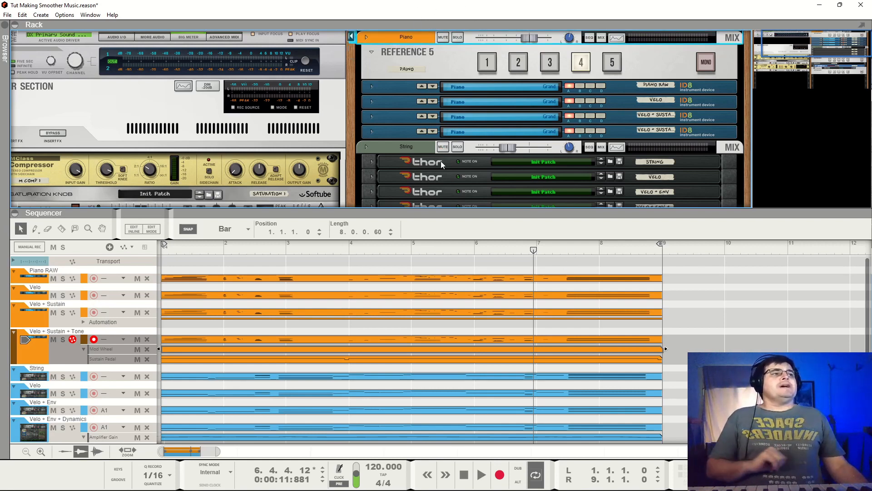
- Solo the String mix channel and play the raw string on Reference 5 input 1 from bar 1
click(458, 146)
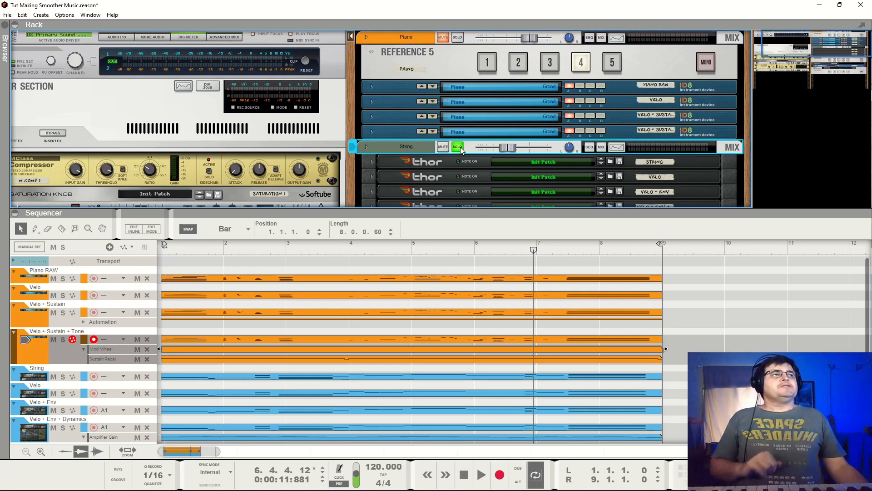
click(181, 250)
scroll(541, 171, down, 2)
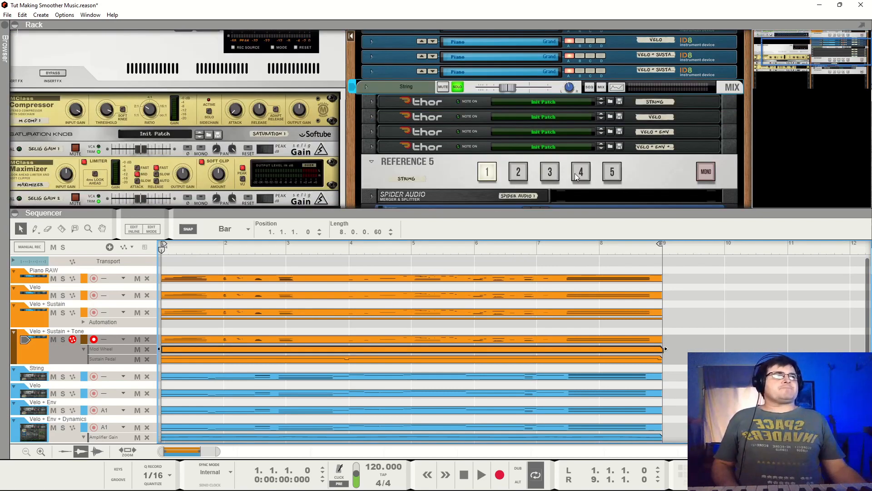
key(space)
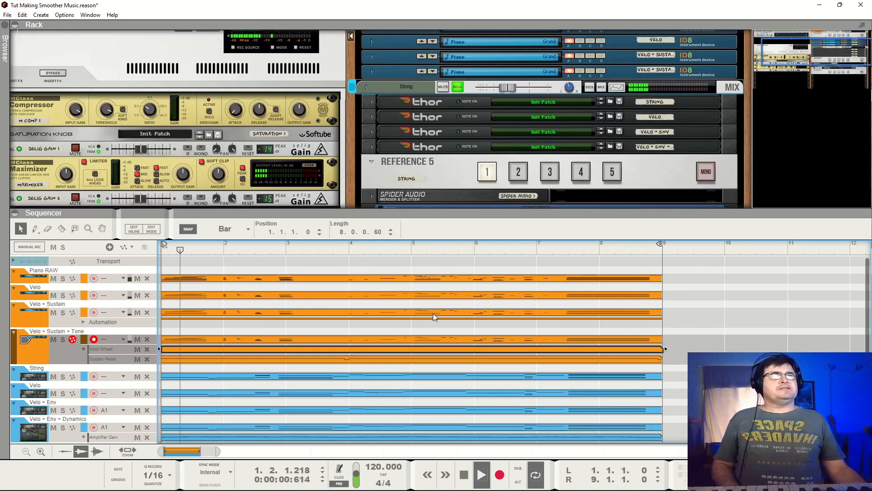
- Open the String track's note clip during playback and stop in bar 7
click(231, 380)
double_click(230, 381)
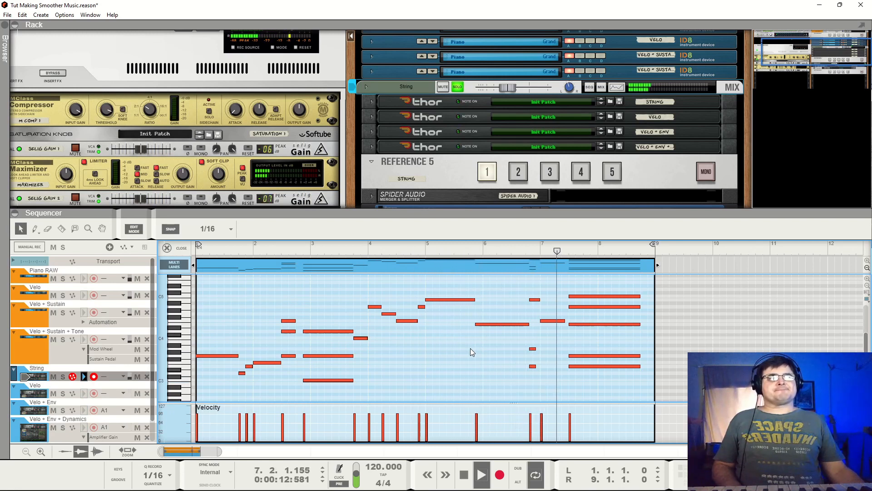
key(space)
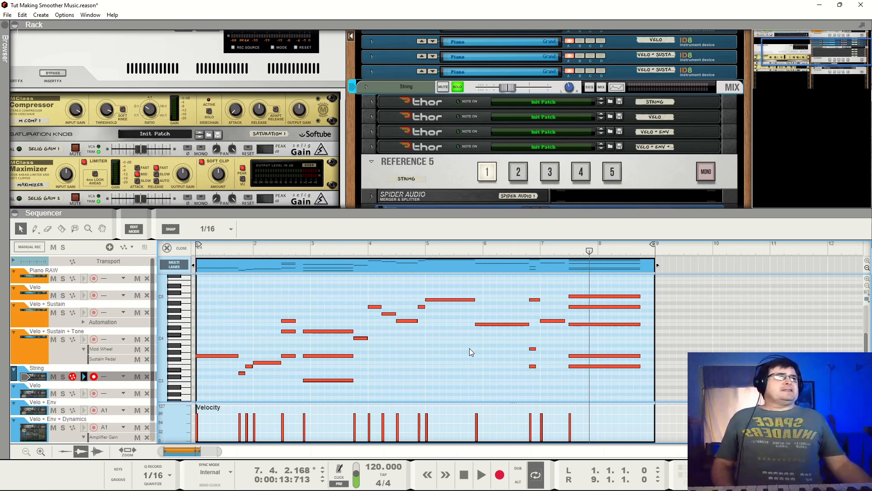
- Show the notes and velocities of the string Velo track and play from bar 1 into bar 7
click(77, 393)
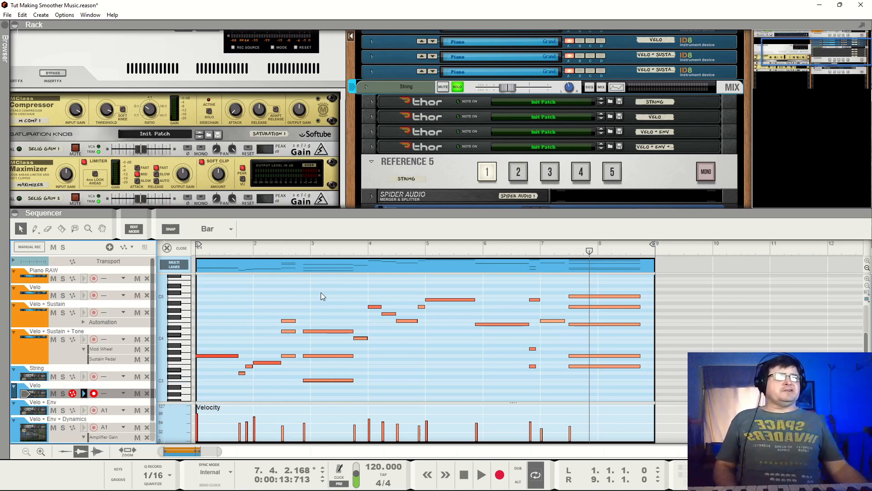
click(199, 249)
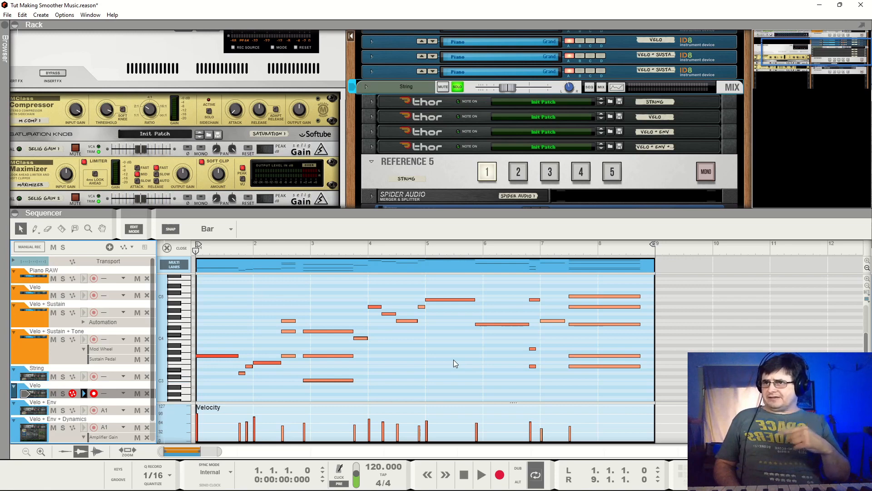
key(space)
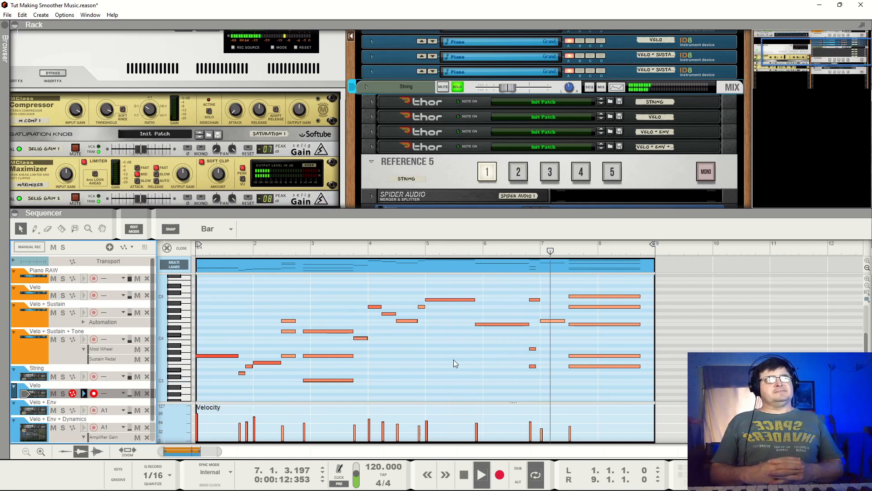
key(space)
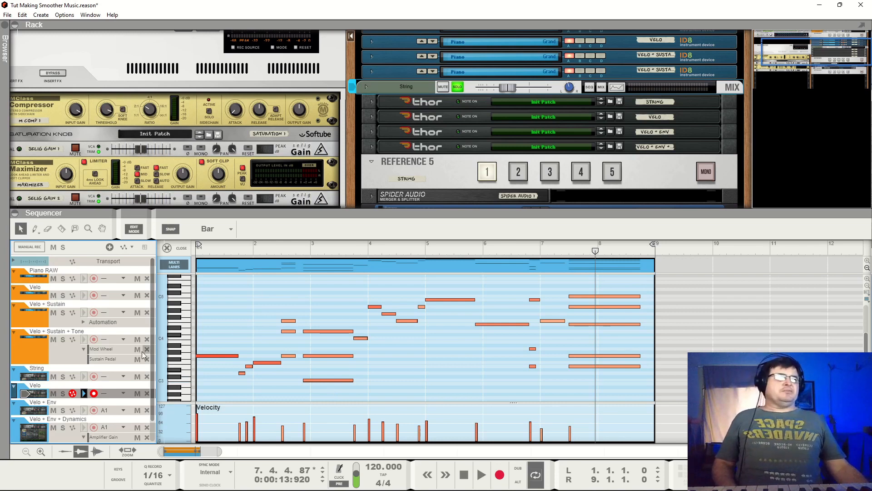
- Select the Velo + Env string track, unfold its Thor and examine the Amp Env attack slider and modulation routing
click(83, 411)
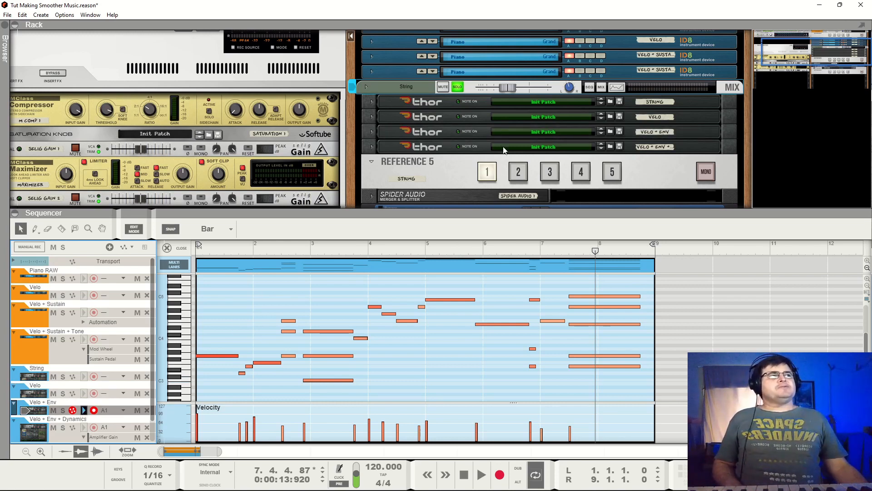
click(373, 131)
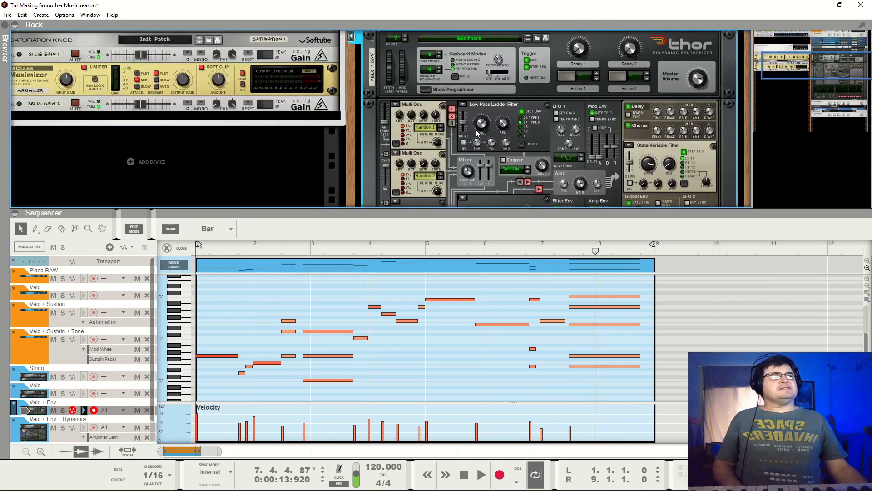
scroll(636, 128, down, 3)
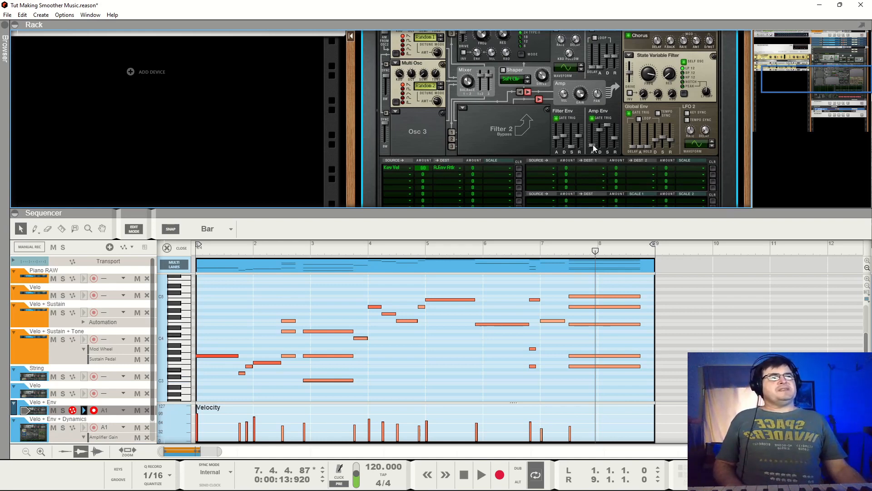
mouse_move(593, 145)
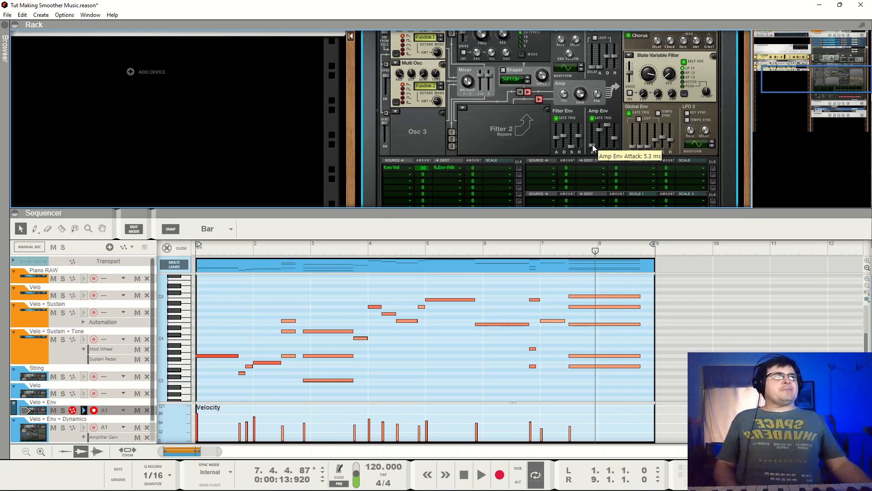
- Start playback with the Velo + Env lane selected for editing and switch the String Reference 5 to input 3
click(85, 410)
key(space)
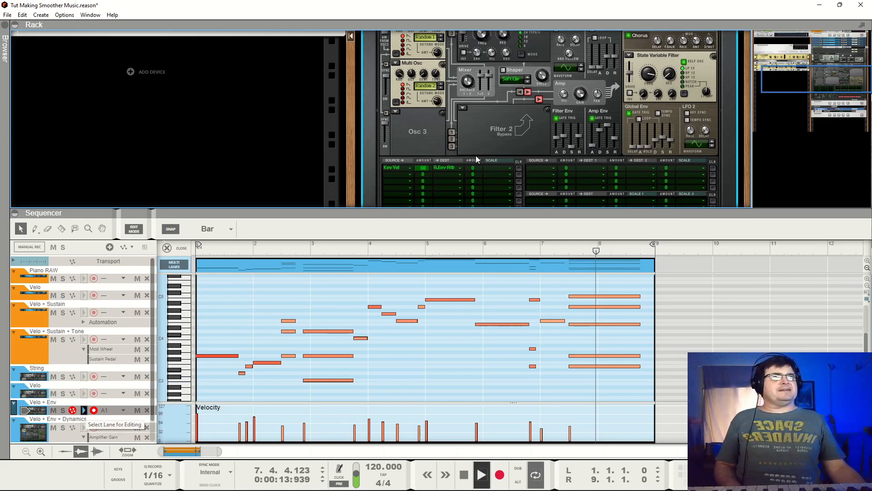
scroll(424, 88, up, 3)
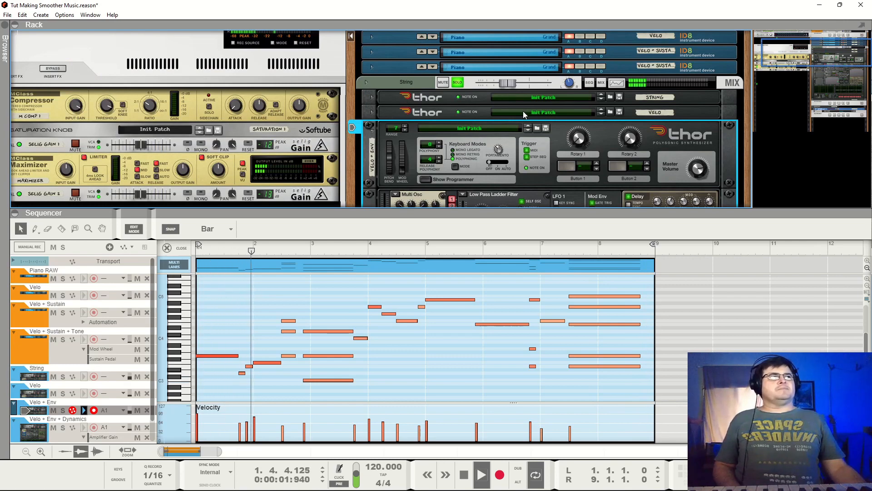
scroll(496, 151, up, 2)
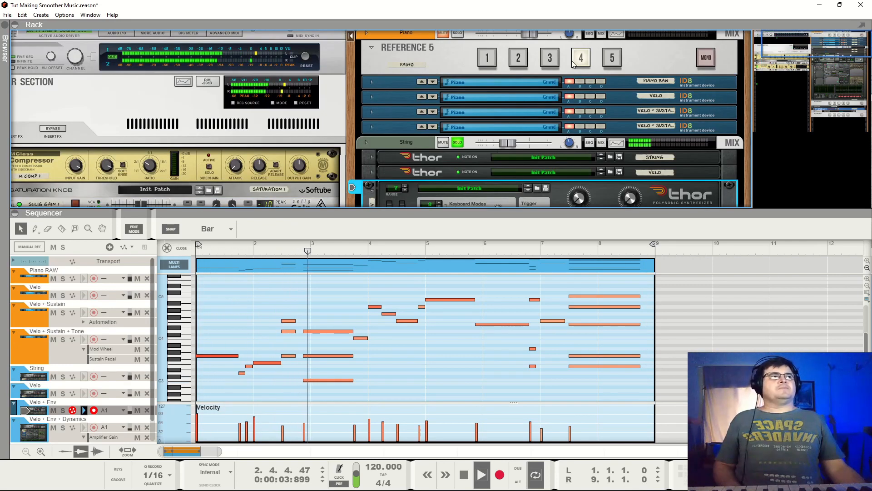
scroll(530, 121, down, 5)
scroll(563, 132, down, 4)
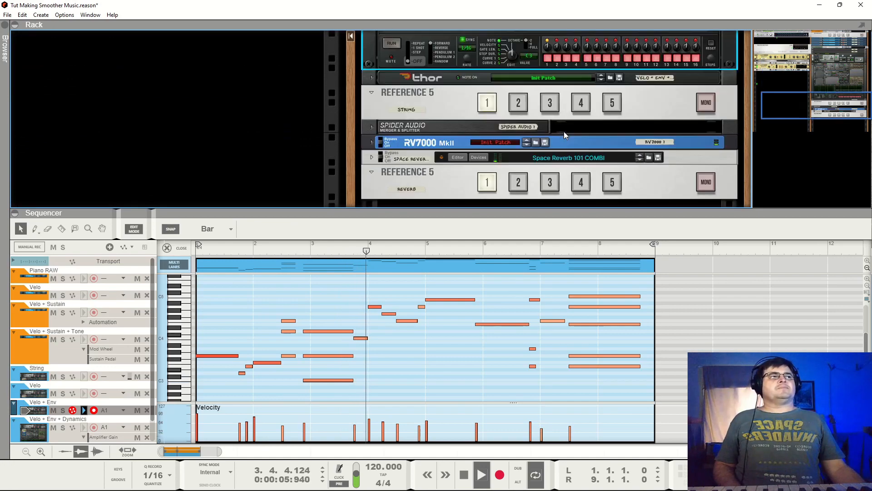
click(549, 103)
- Fold the Velo + Env Thor and bring the String Reference 5 back into view
scroll(474, 200, up, 10)
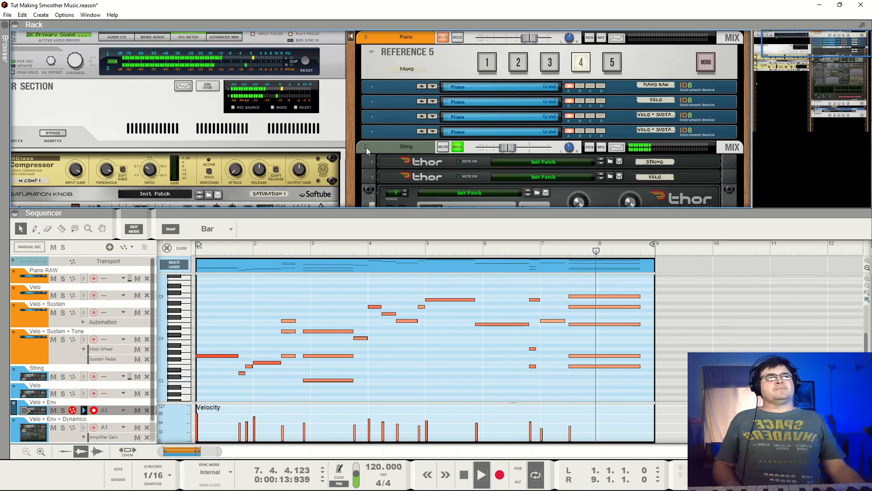
click(372, 195)
scroll(540, 182, down, 2)
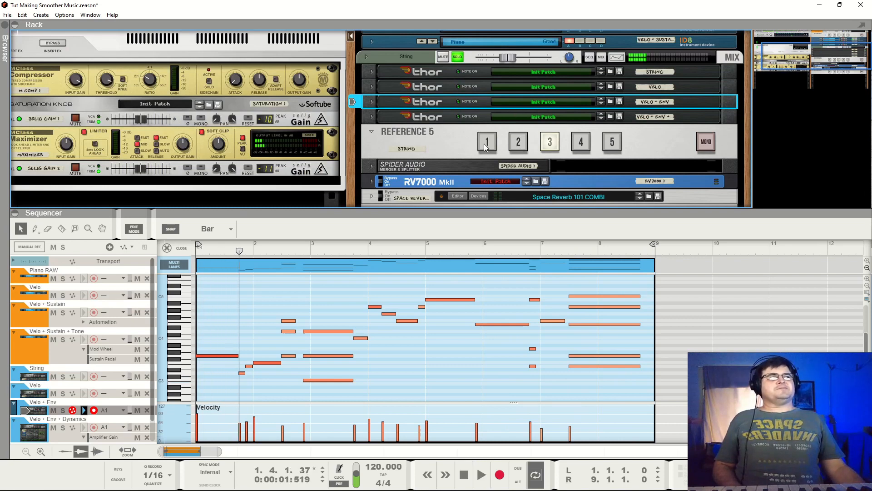
- Compare the string versions on Reference 5 inputs 1, 2 and 3, and play input 3 on into bar 6
click(532, 146)
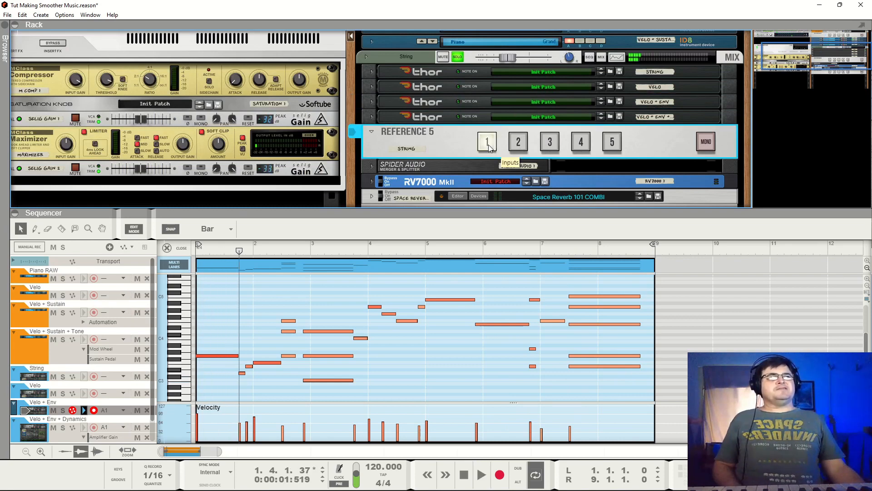
click(520, 145)
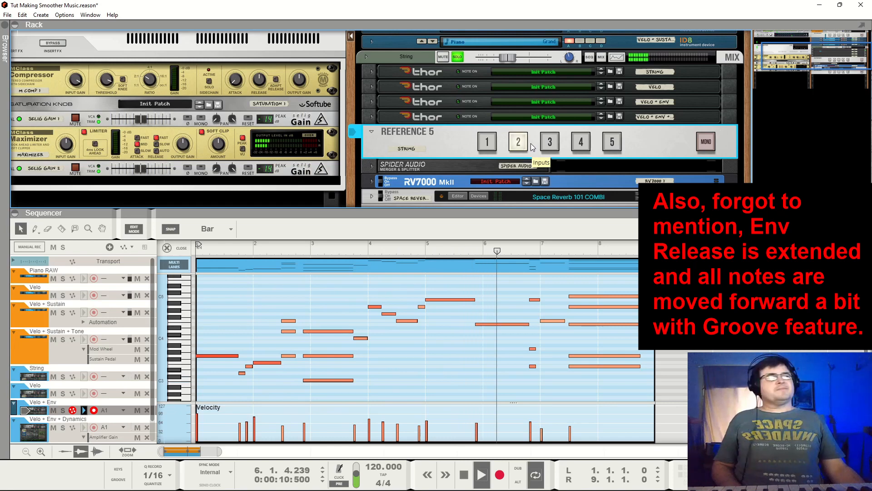
click(547, 144)
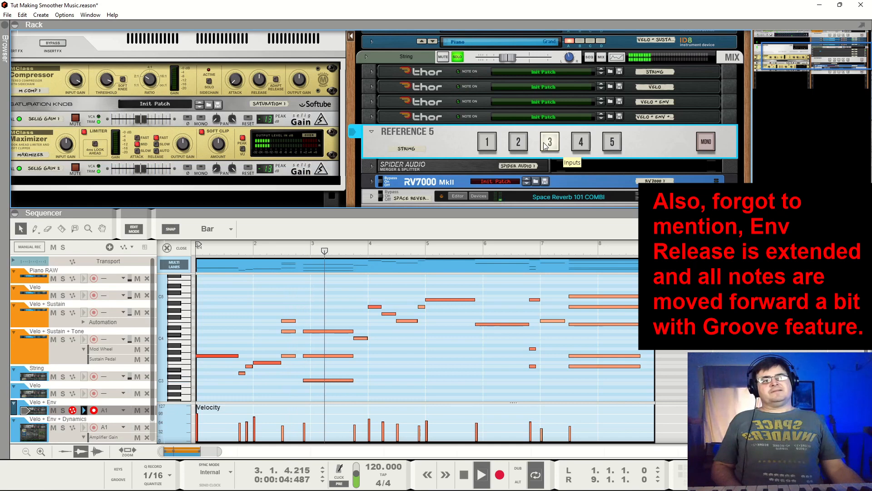
key(space)
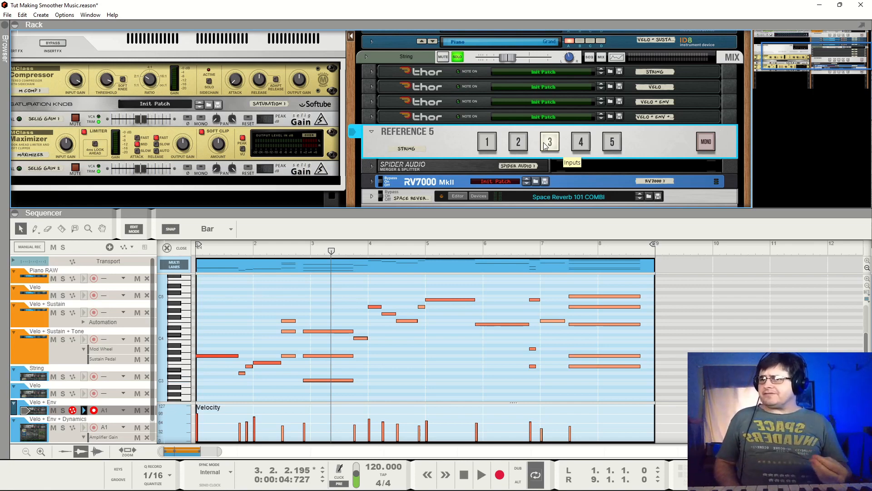
key(space)
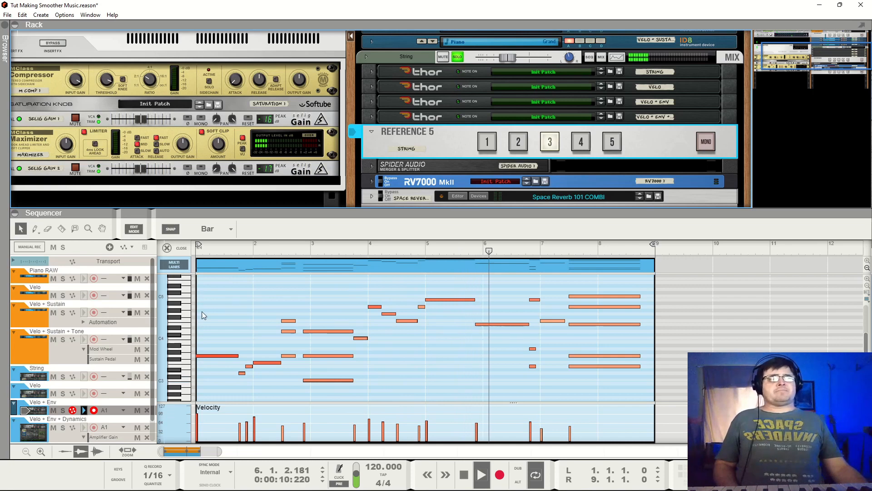
key(space)
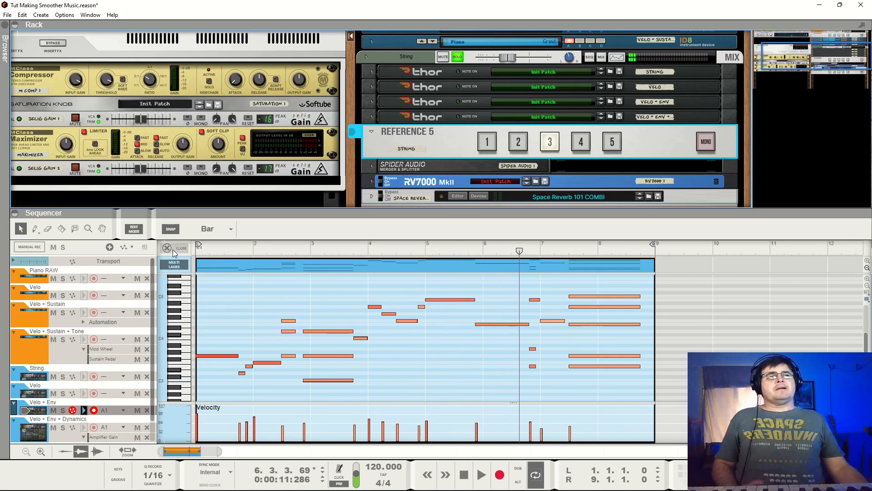
- Show the Velo + Env + Dynamics lane, enlarge its Amplifier Gain automation and switch the String Reference 5 to input 4
click(84, 429)
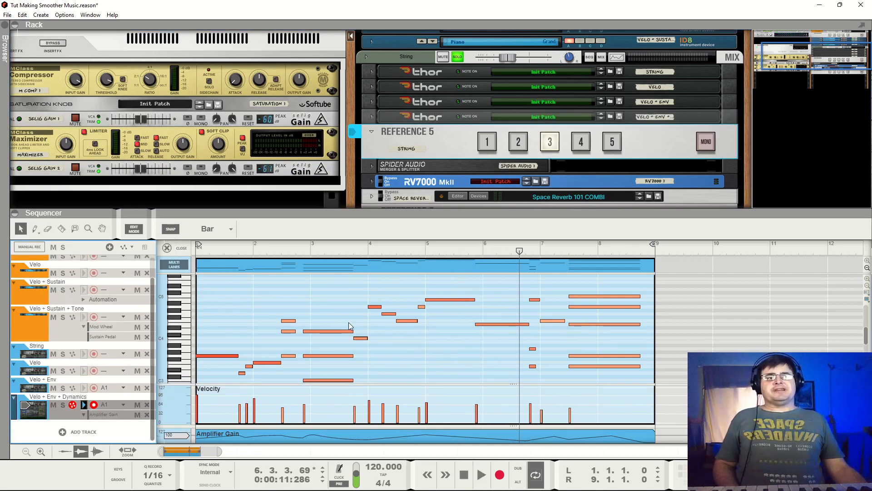
drag(400, 426, 407, 418)
click(581, 141)
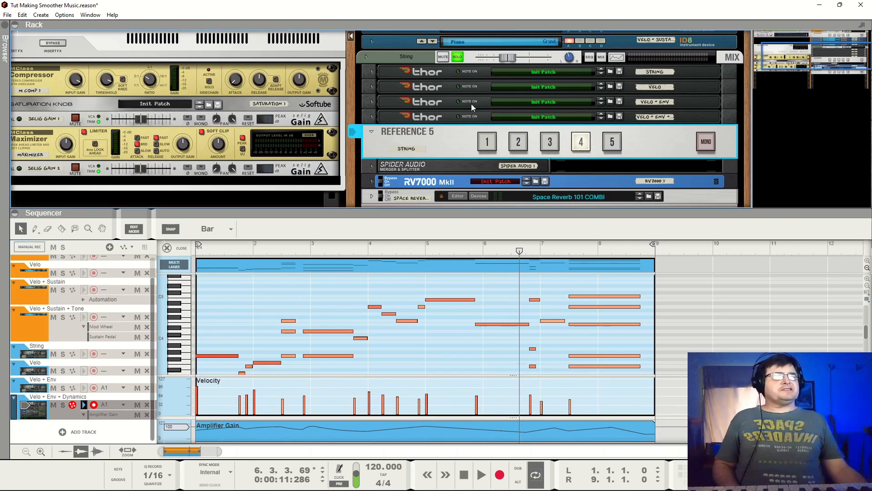
- Unfold the Velo + Env + Dynamics Thor, examine its automated Amp Gain knob and fold the device again
click(371, 117)
scroll(586, 164, down, 1)
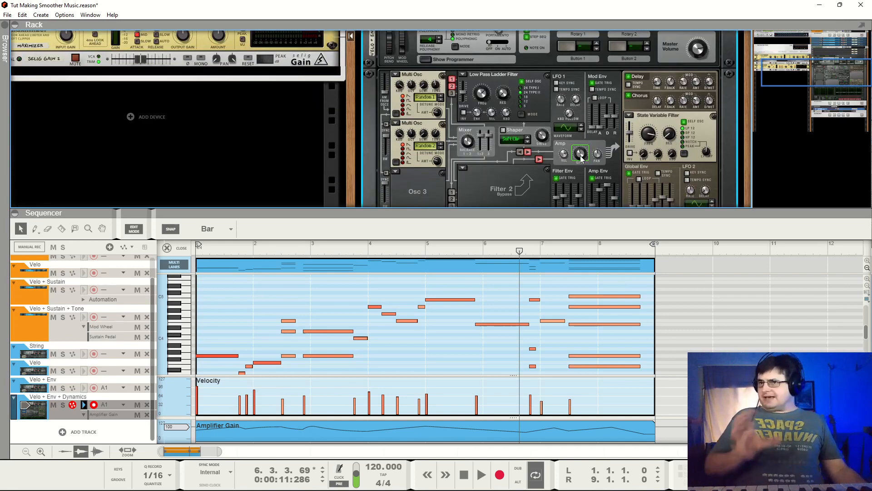
mouse_move(581, 156)
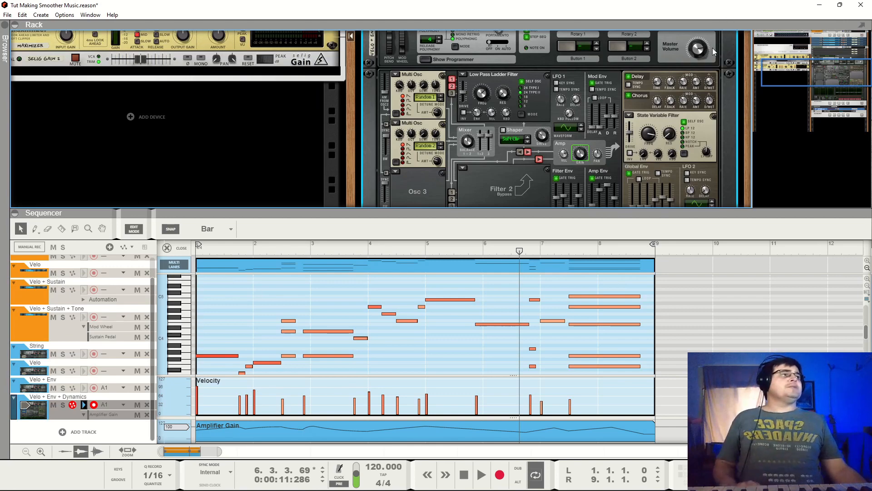
scroll(407, 116, up, 1)
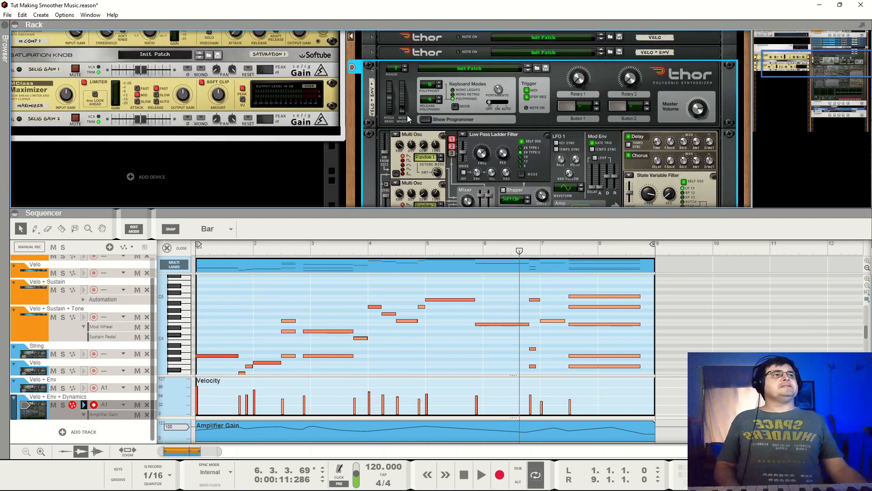
click(375, 72)
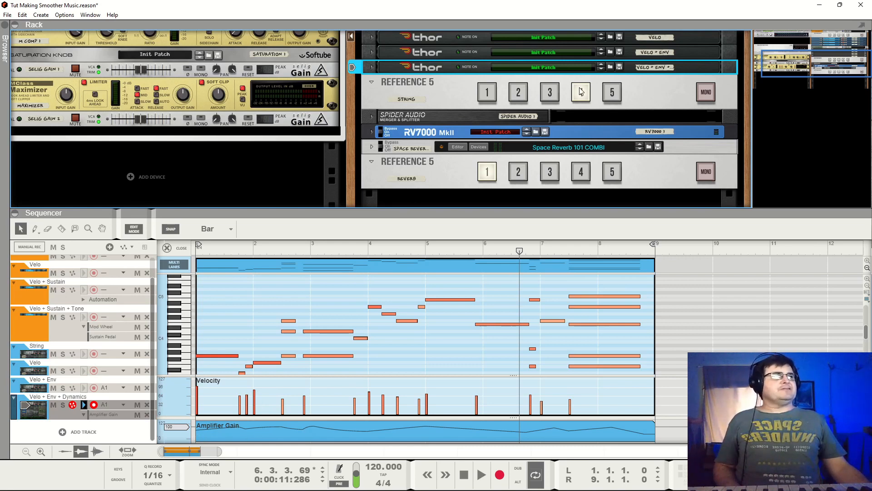
- Play the Velo + Env + Dynamics string version on input 4 from the start through bar 7
click(214, 244)
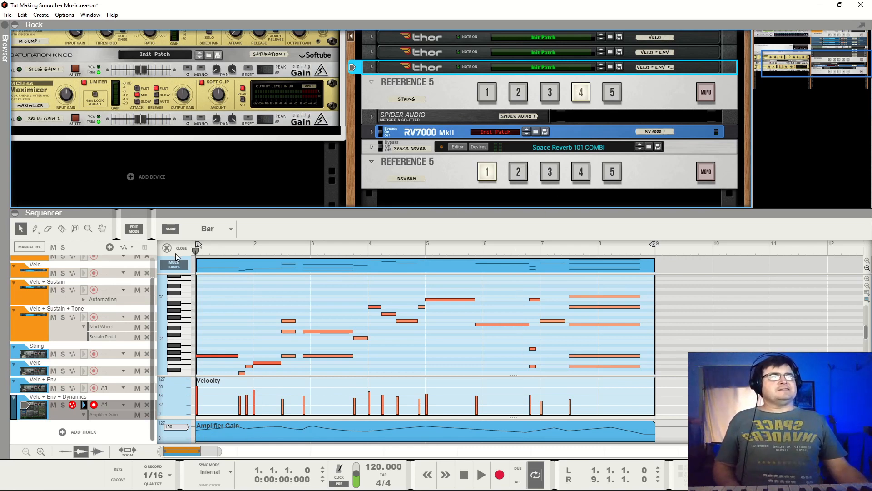
key(space)
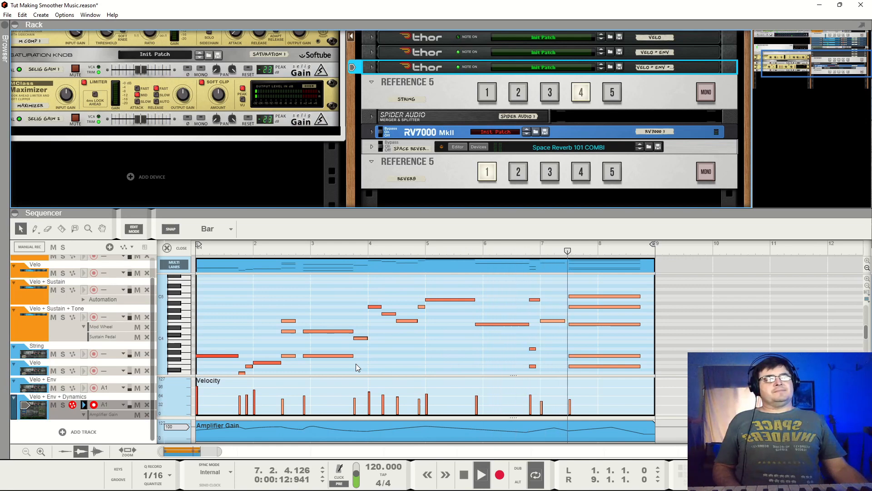
key(space)
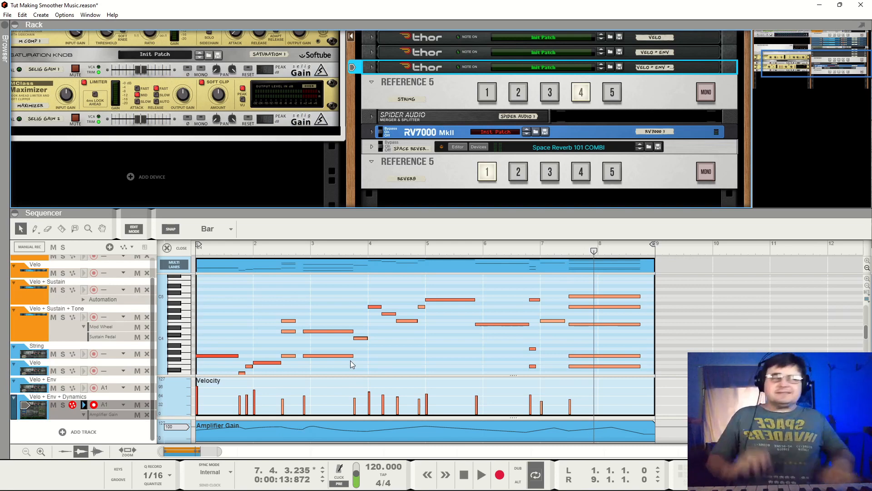
- Switch the String Reference 5 to input 1 and play the raw strings from the start into bar 3
click(493, 92)
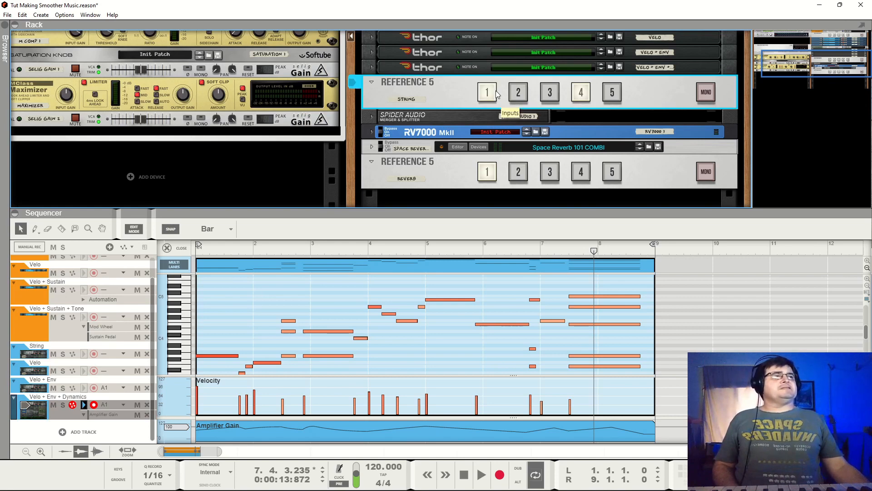
drag(261, 252, 153, 266)
key(space)
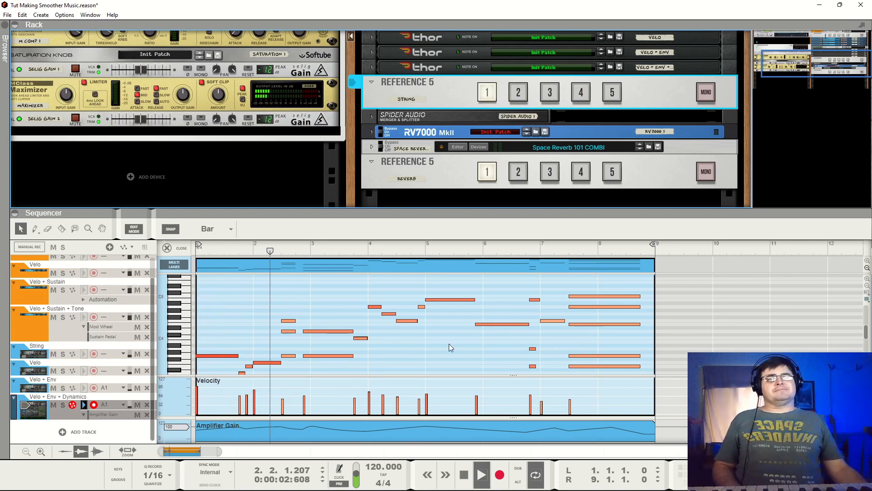
key(space)
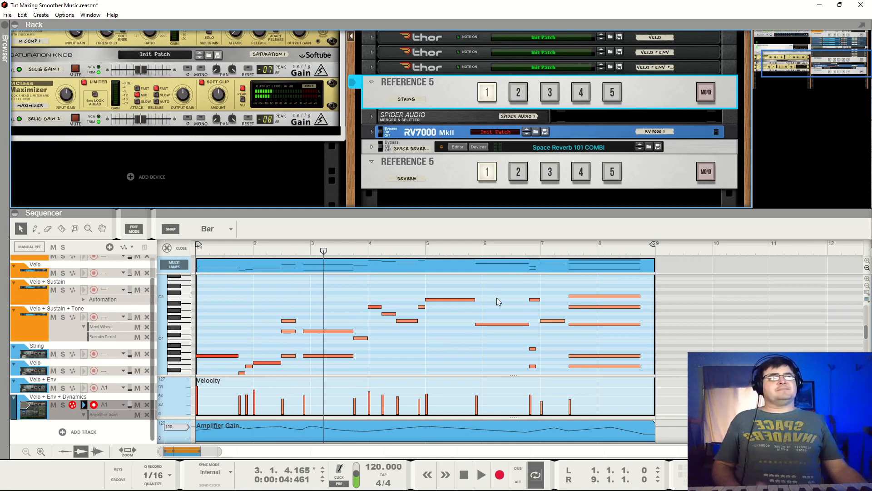
- Return the String Reference 5 to input 4 and play the processed strings from the start into bar 8
click(582, 92)
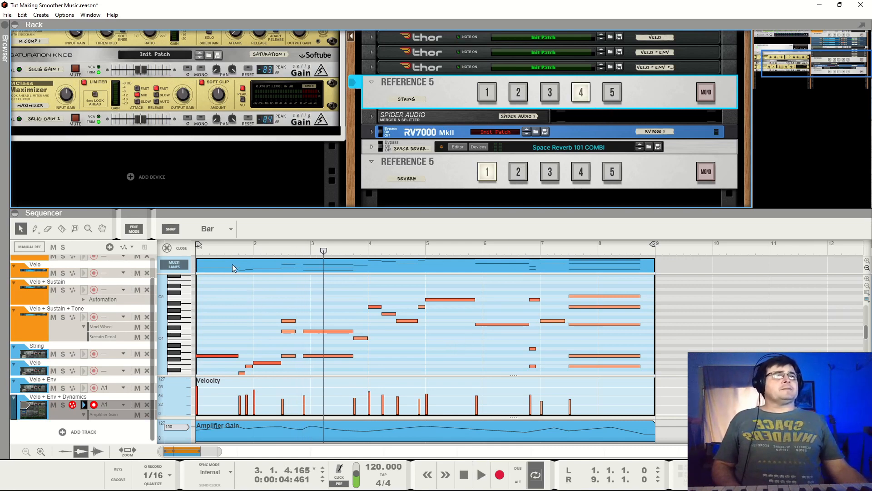
key(Home)
mouse_move(250, 489)
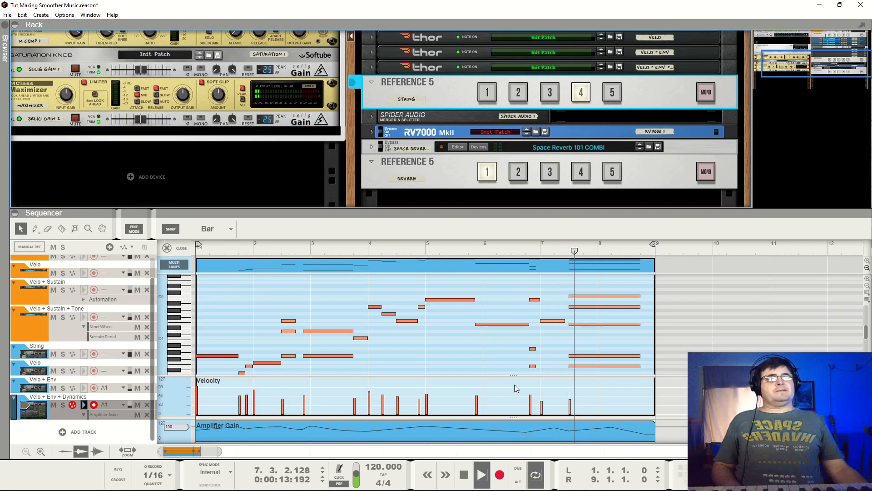
key(space)
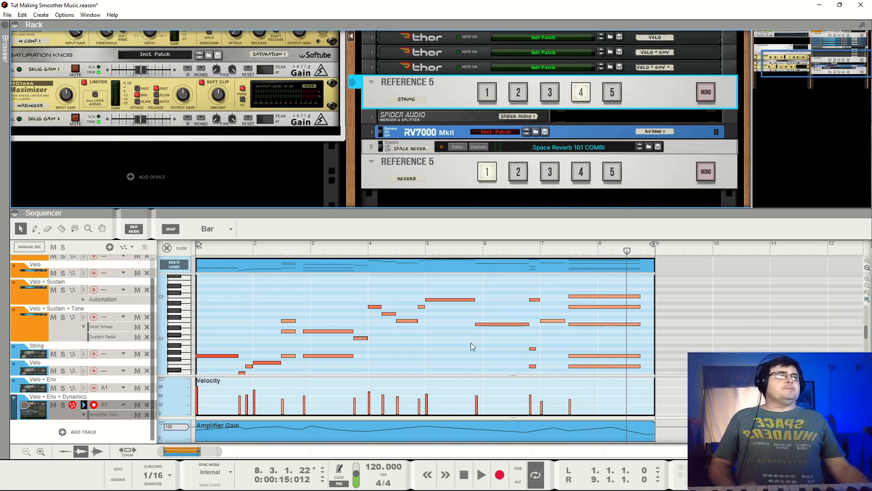
- Close the clip editor and turn off solo on the String mix channel
scroll(478, 342, up, 5)
scroll(536, 288, down, 7)
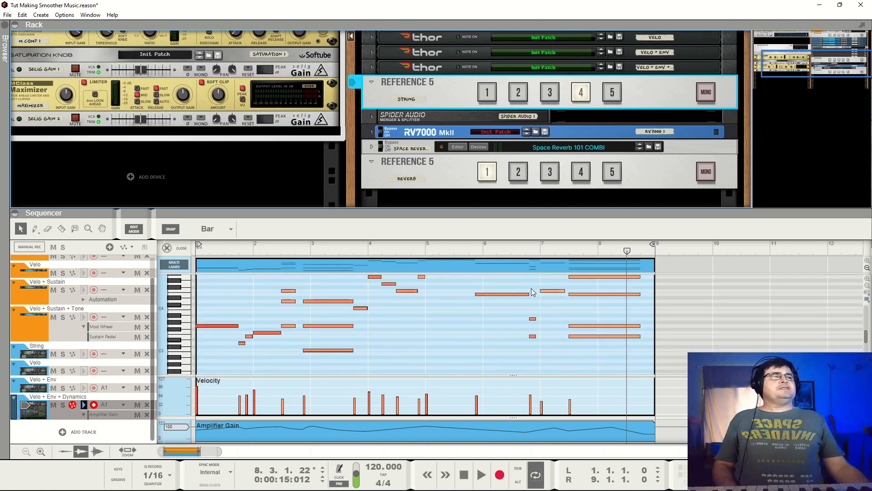
click(167, 248)
scroll(557, 163, up, 6)
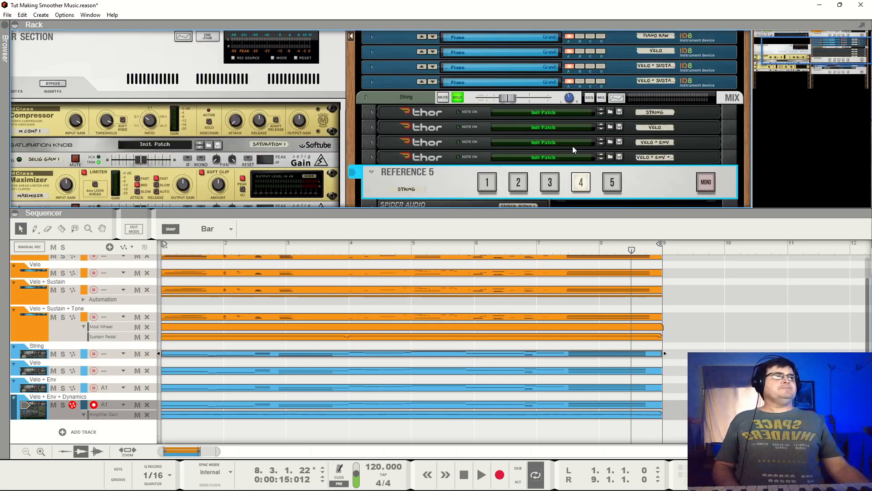
click(457, 148)
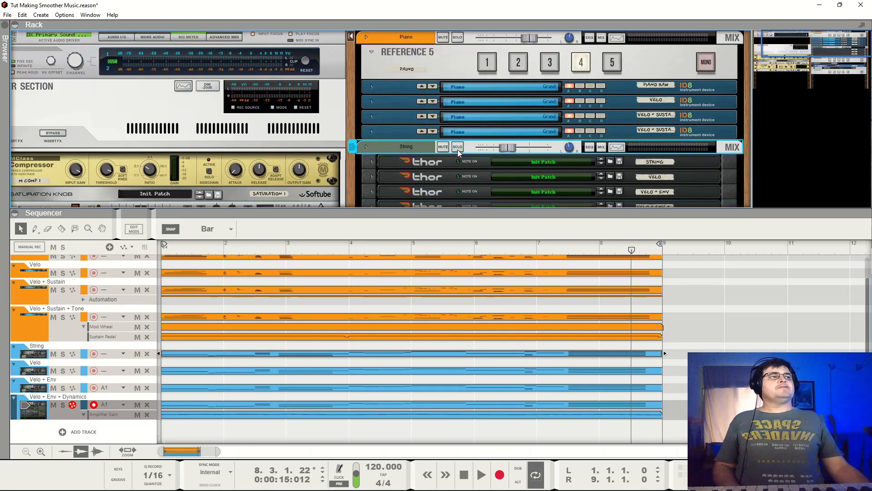
- Set the Piano Reference 5 to input 1 and play the piano and strings together into bar 6
click(488, 62)
scroll(489, 86, down, 2)
scroll(486, 150, up, 2)
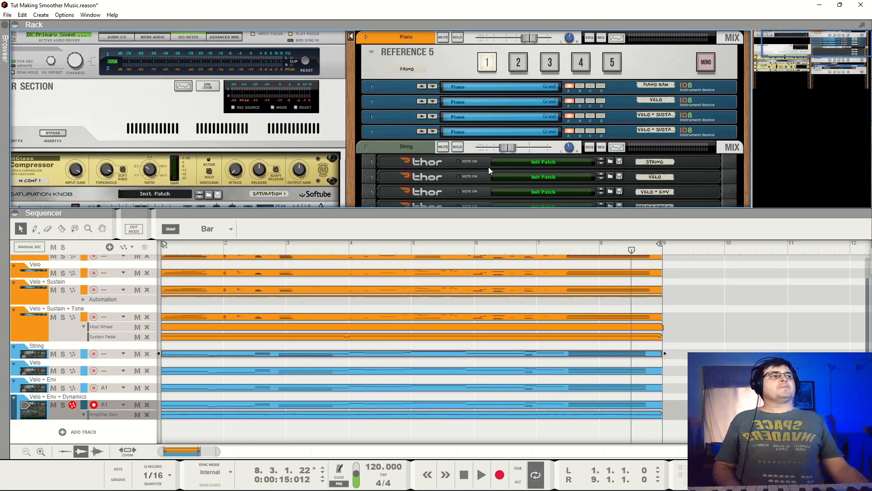
key(space)
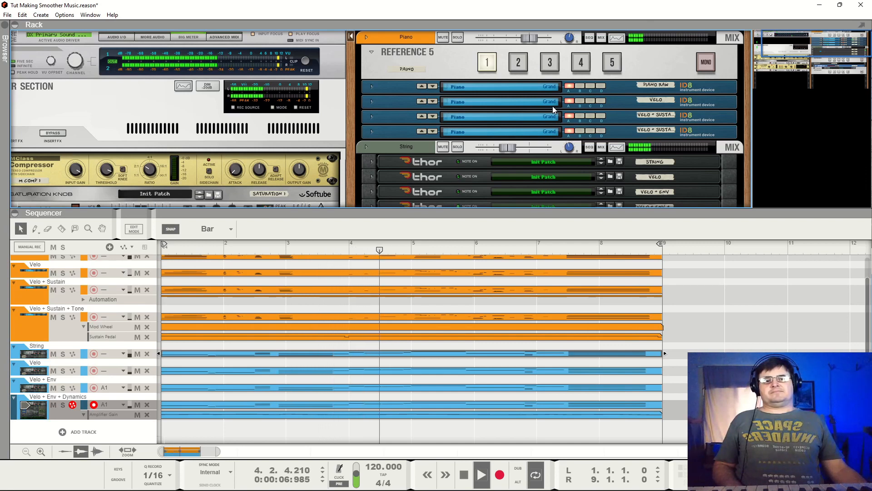
key(space)
- Set the Piano and String Reference 5 devices to input 4 and play both instruments from the start into bar 7
click(583, 65)
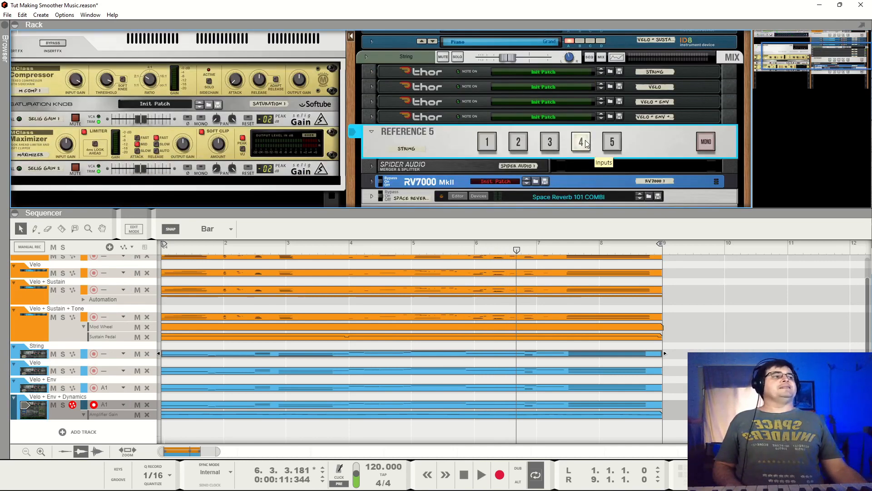
key(space)
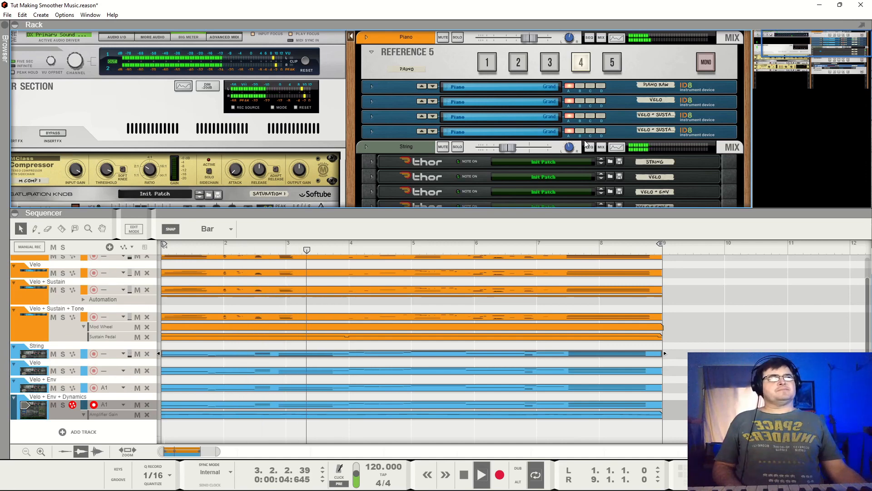
scroll(714, 110, down, 2)
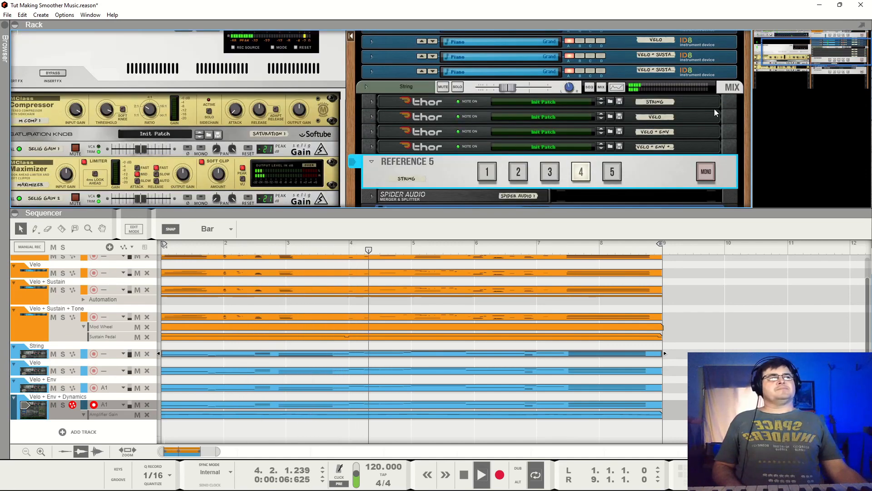
scroll(715, 110, down, 2)
scroll(714, 111, down, 2)
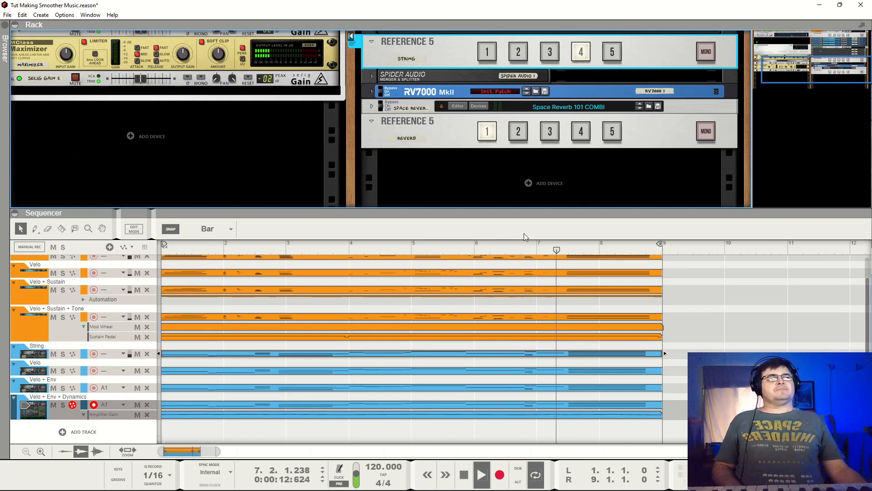
key(space)
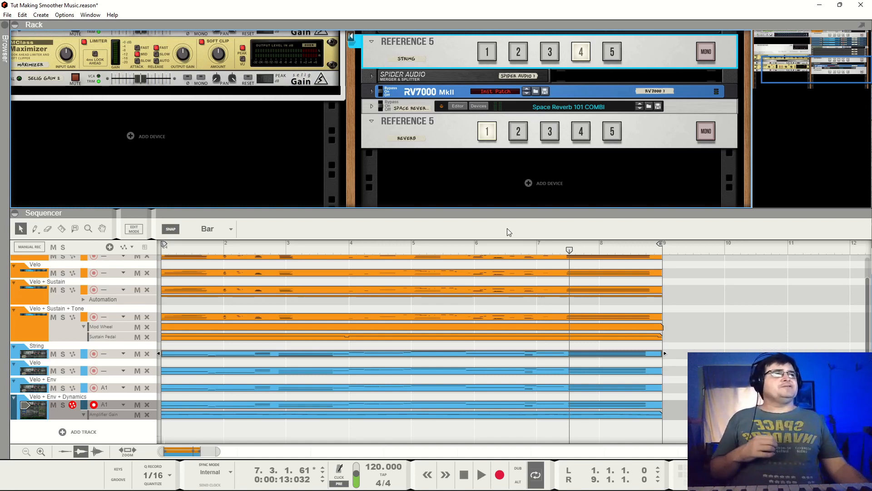
- Bring the Reverb Reference 5 into view and play the mix on its input 1 from the start through bar 2
scroll(509, 149, up, 5)
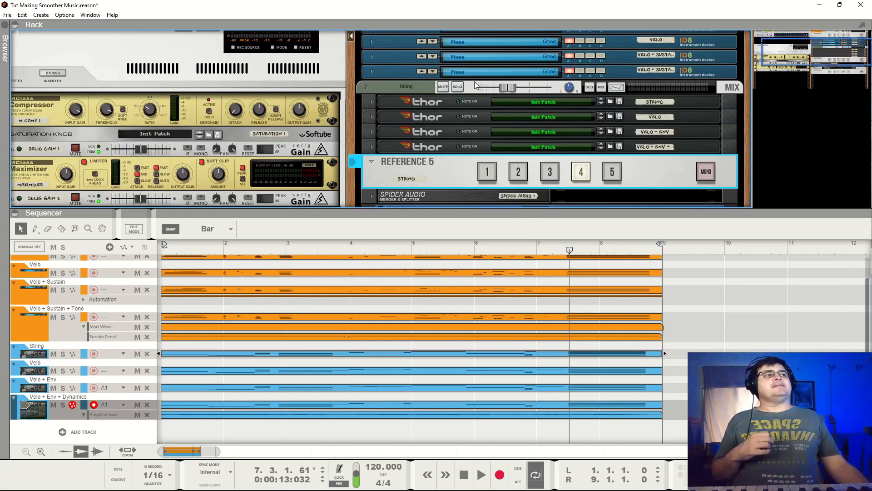
scroll(475, 81, up, 3)
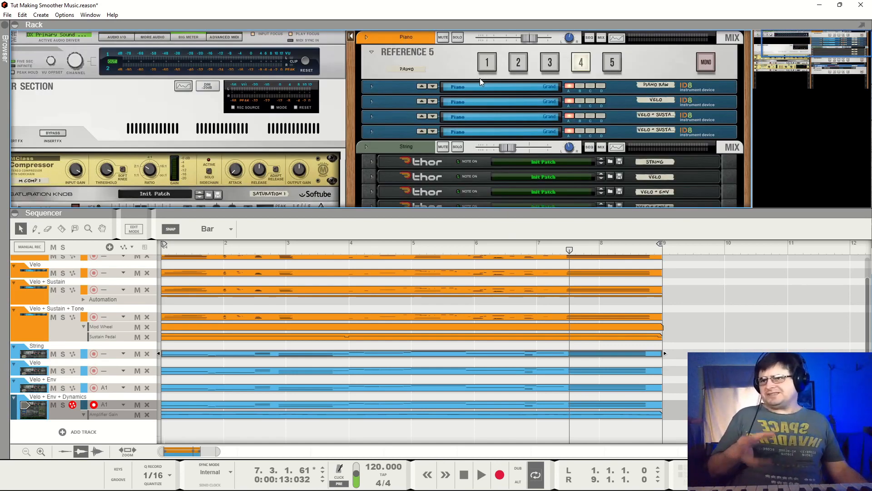
scroll(491, 93, down, 3)
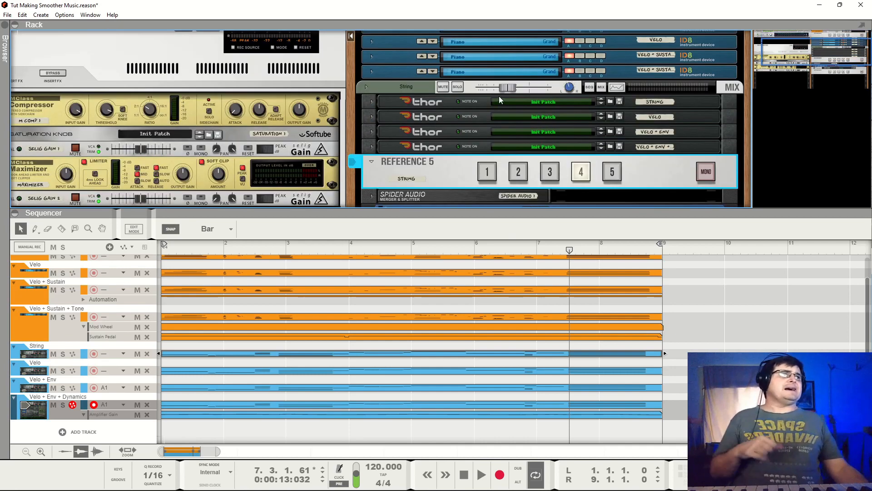
scroll(550, 140, down, 2)
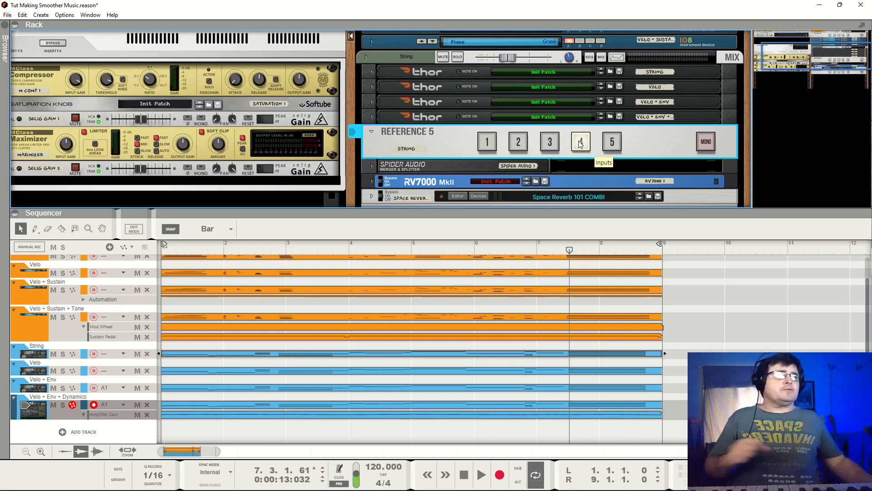
scroll(632, 139, down, 5)
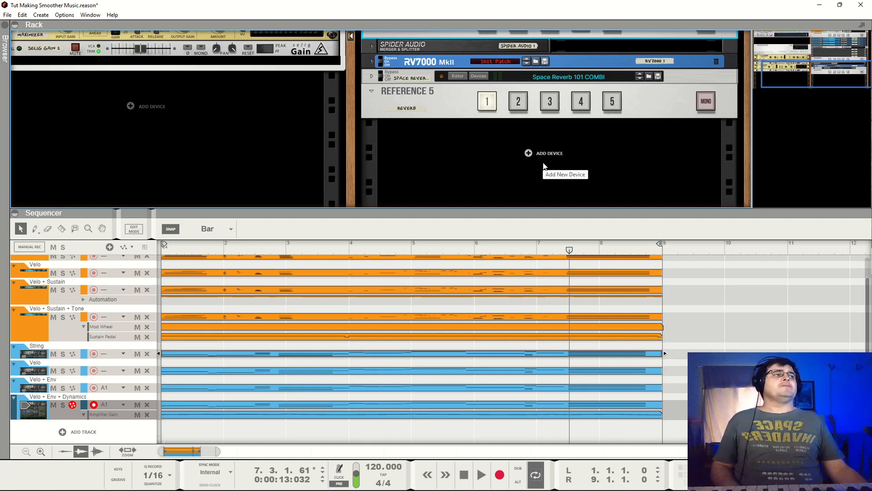
drag(570, 250, 85, 257)
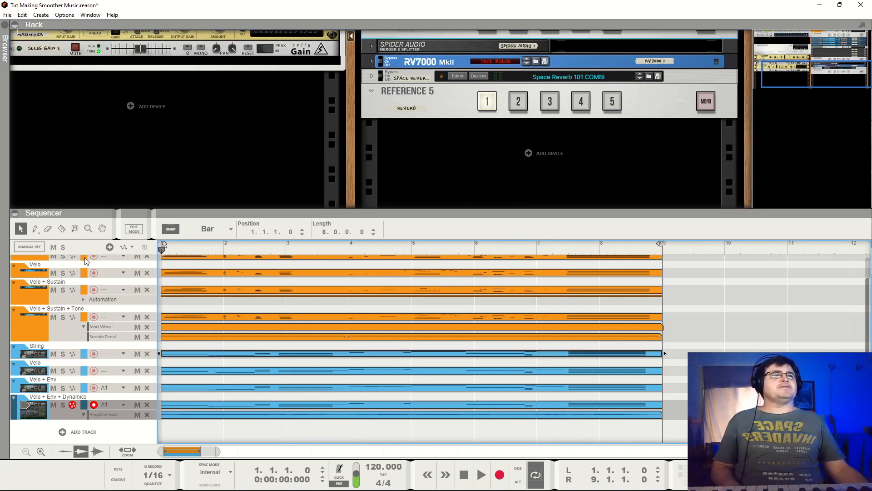
key(space)
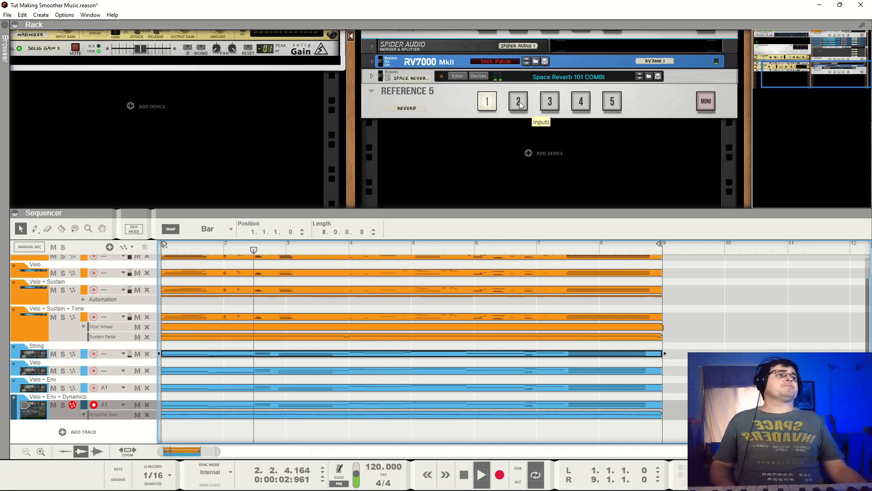
key(space)
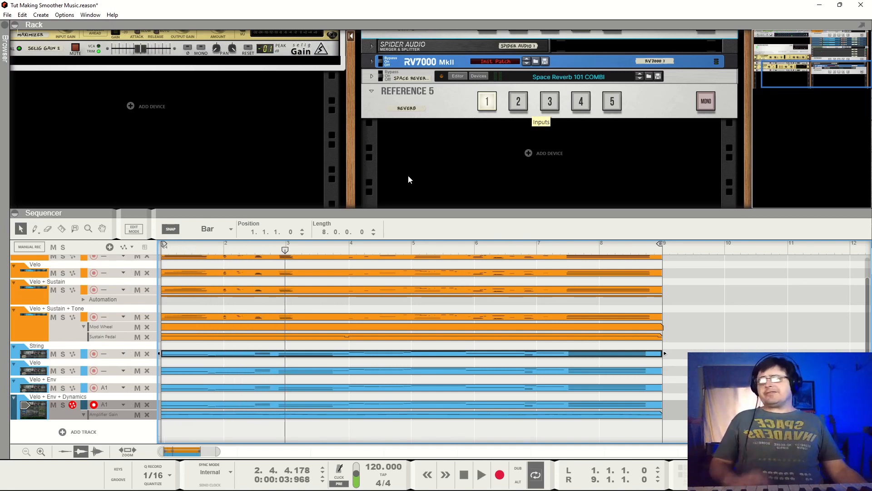
- Return to the song start, switch the Reverb Reference 5 to input 2, and unfold the RV7000 MkII briefly to view its controls
drag(230, 249, 170, 251)
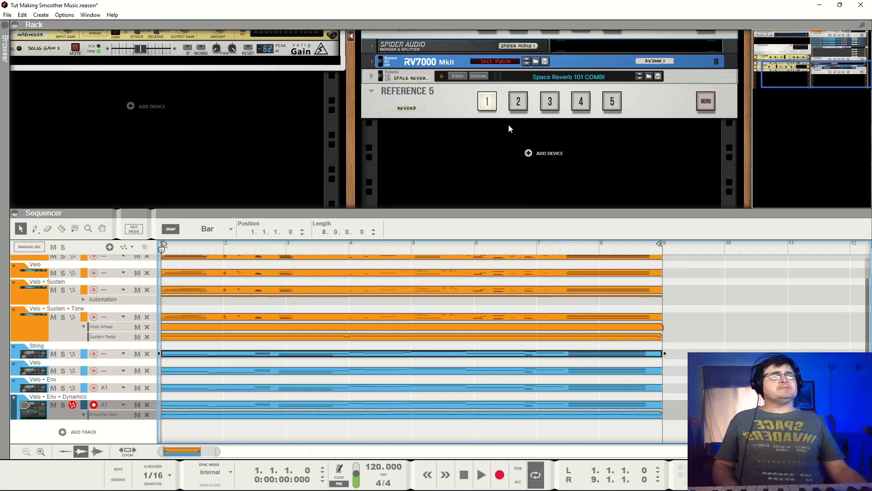
click(518, 101)
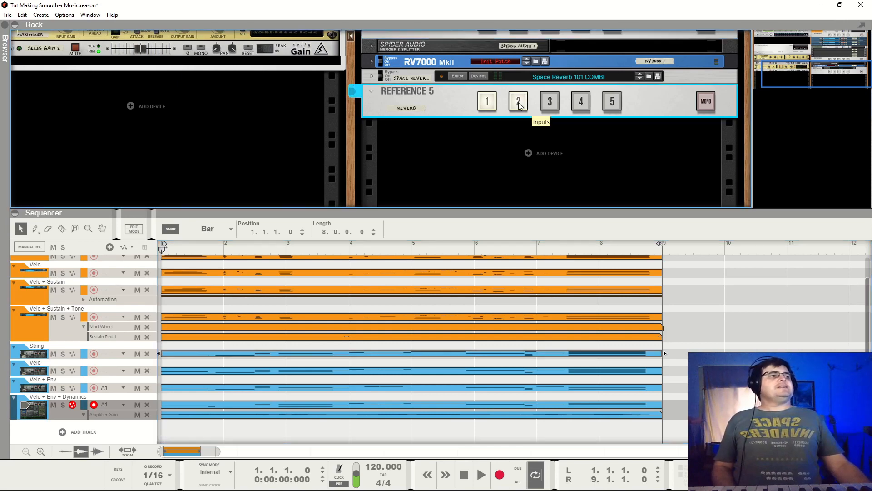
scroll(462, 127, up, 3)
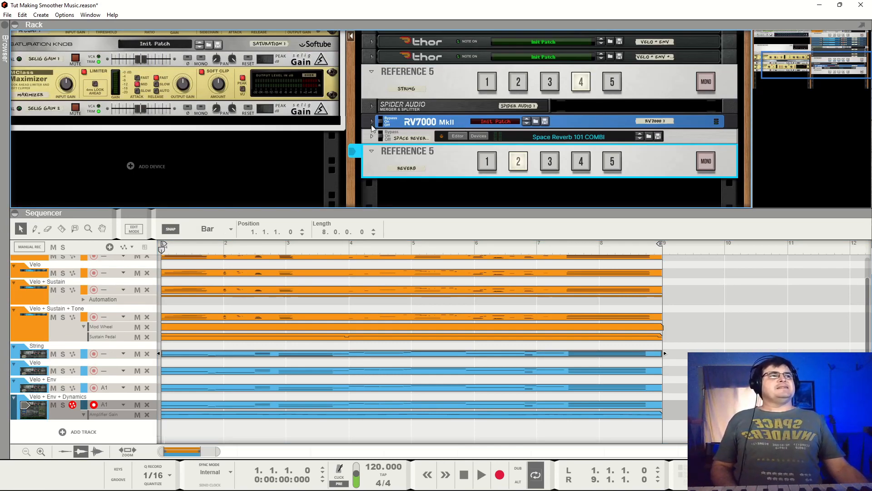
click(372, 121)
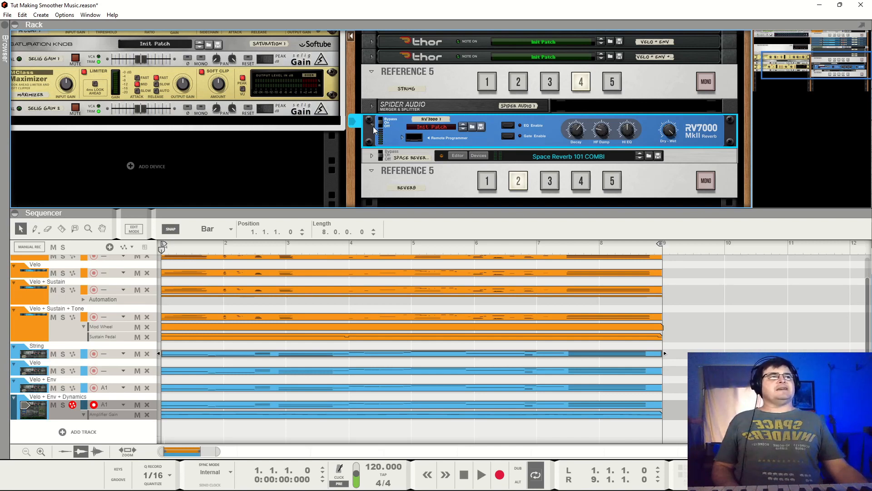
click(372, 120)
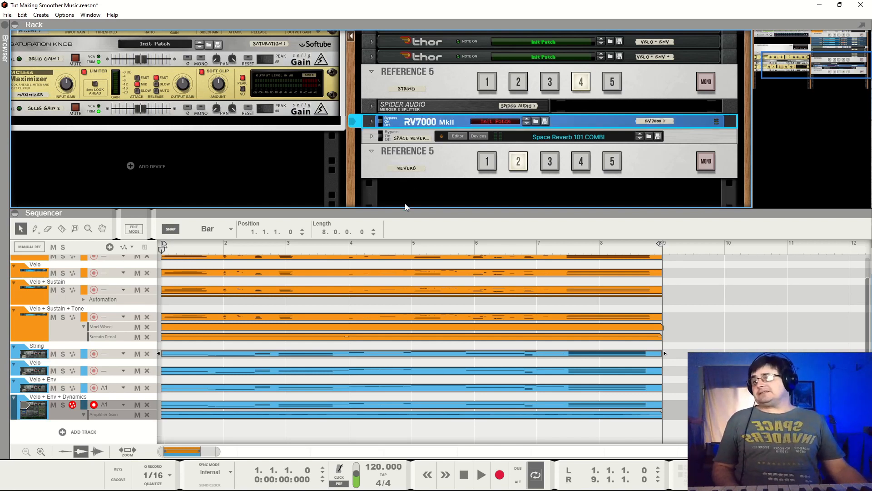
- Play the mix from the start into bar 6, alternating the Reverb Reference 5 between inputs 2 and 1 and ending on input 2
key(space)
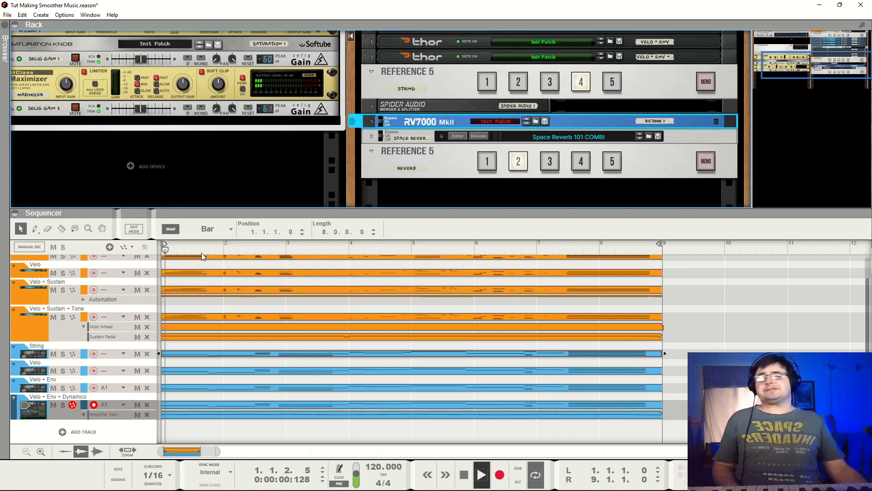
click(490, 163)
click(519, 163)
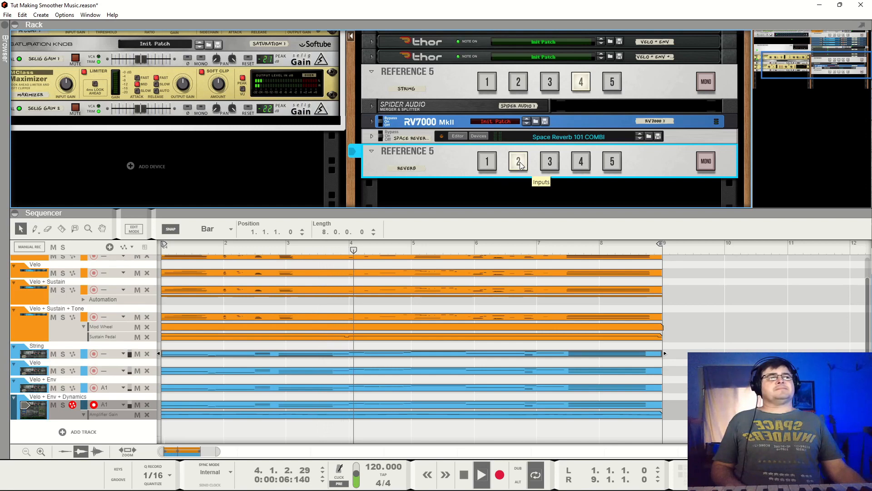
click(492, 162)
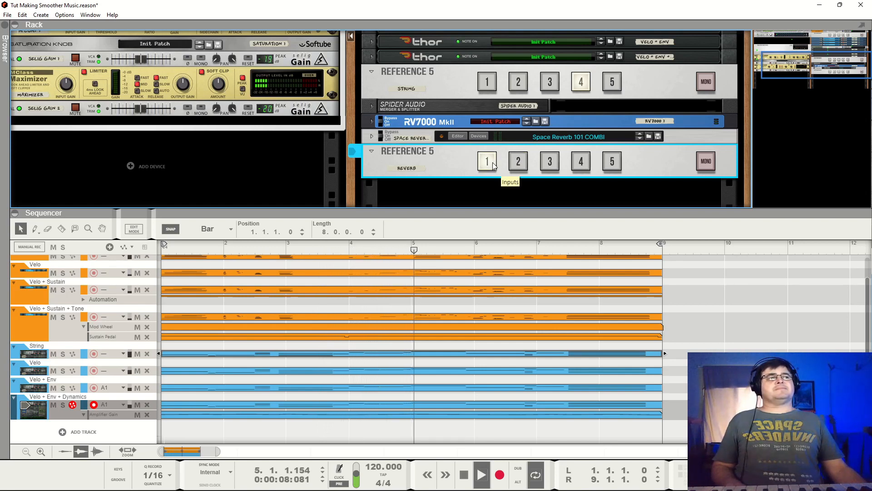
click(518, 164)
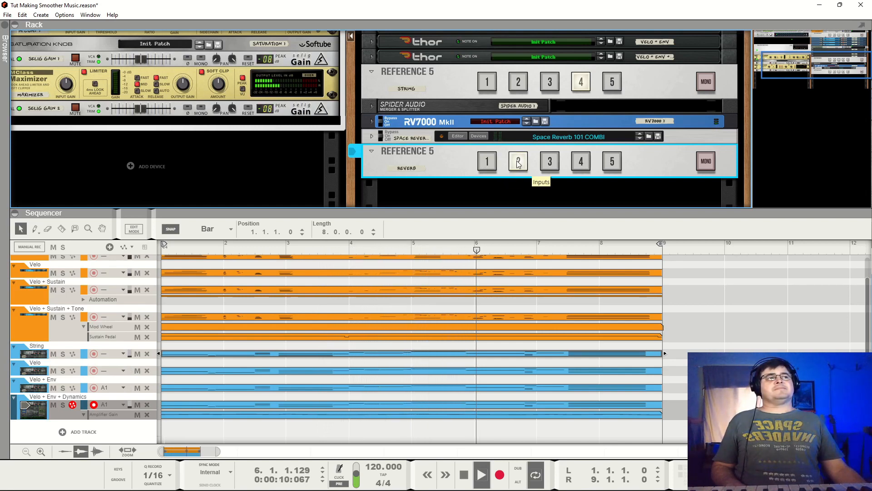
key(space)
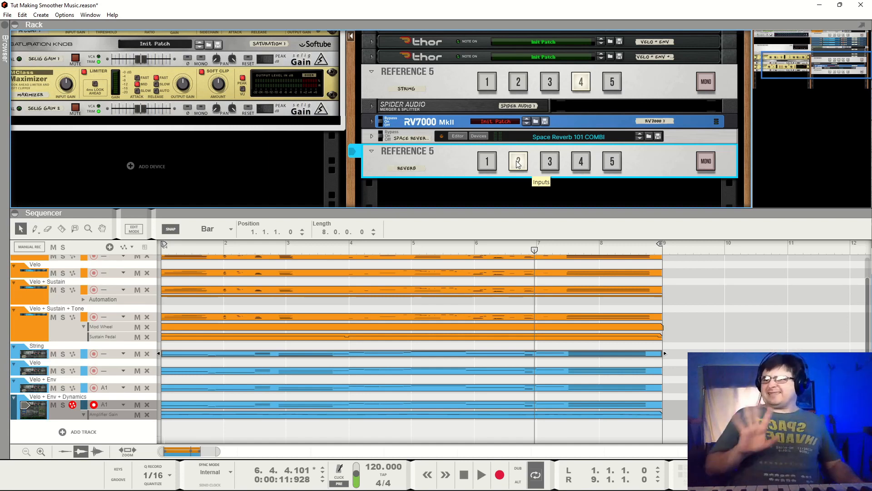
- Replay the mix from the song start with the Reverb Reference 5 on input 1, comparing it against input 2 into bar 5
scroll(532, 150, up, 5)
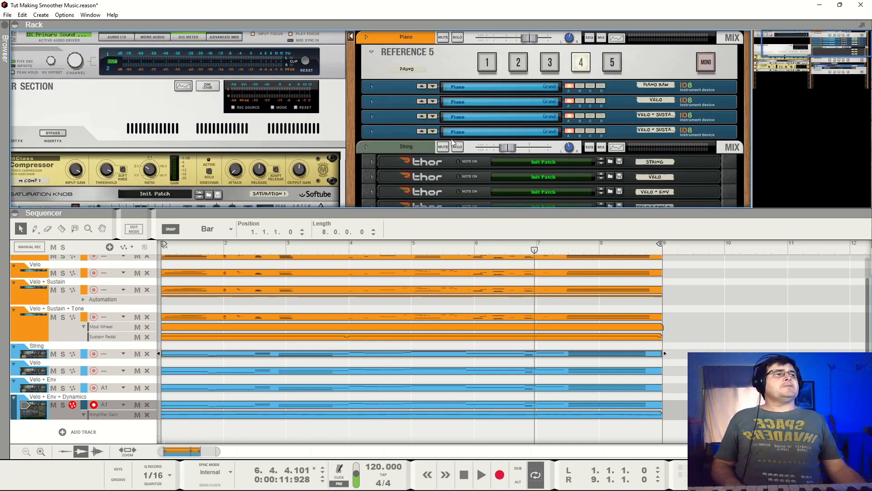
scroll(536, 134, down, 6)
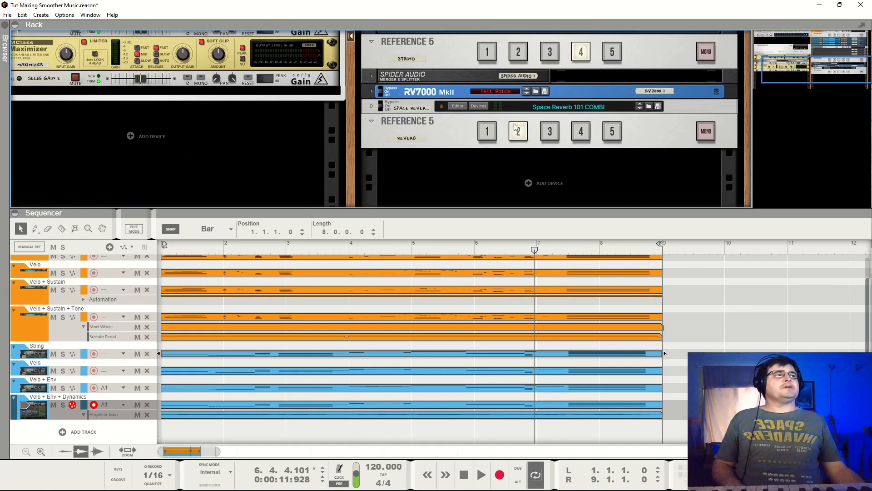
drag(534, 251, 161, 250)
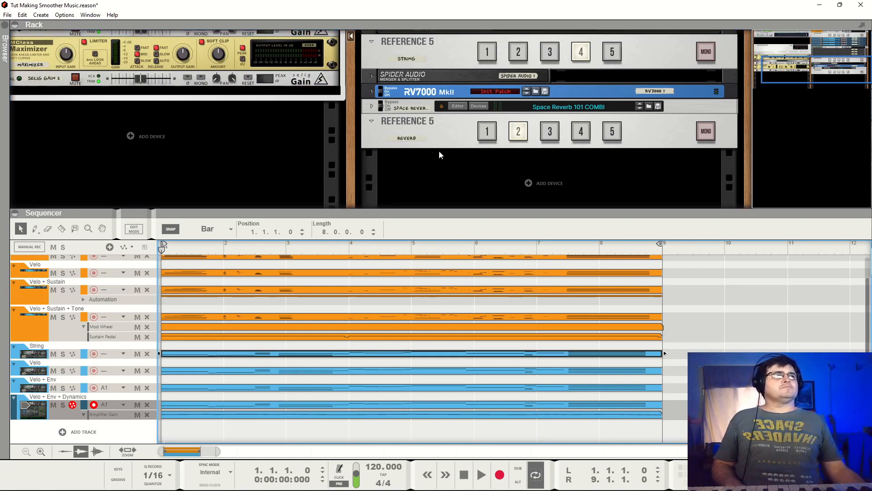
click(488, 132)
key(space)
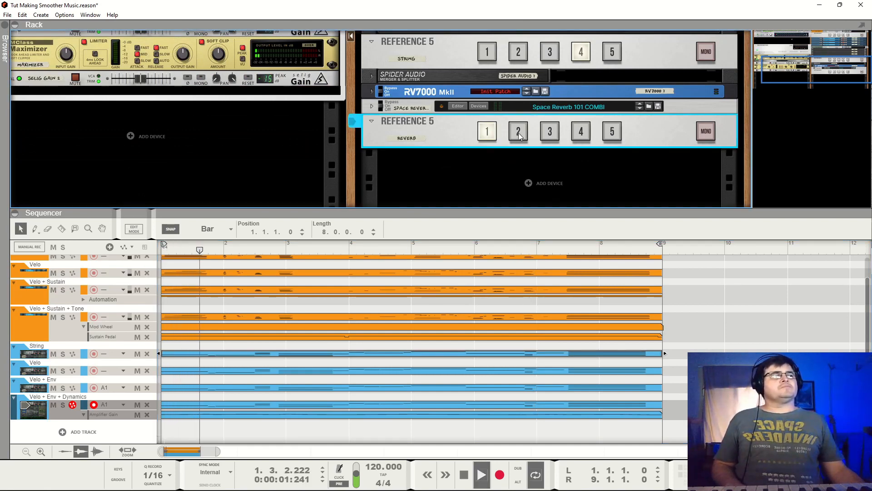
click(520, 133)
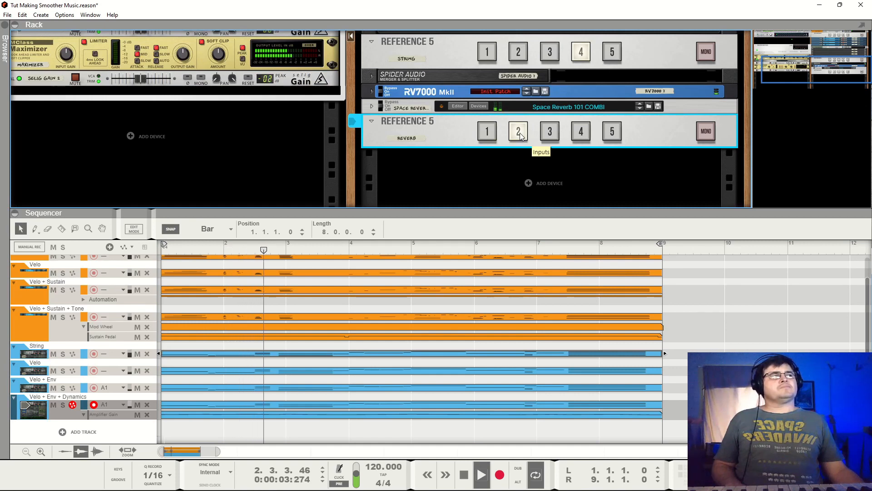
click(488, 132)
click(517, 134)
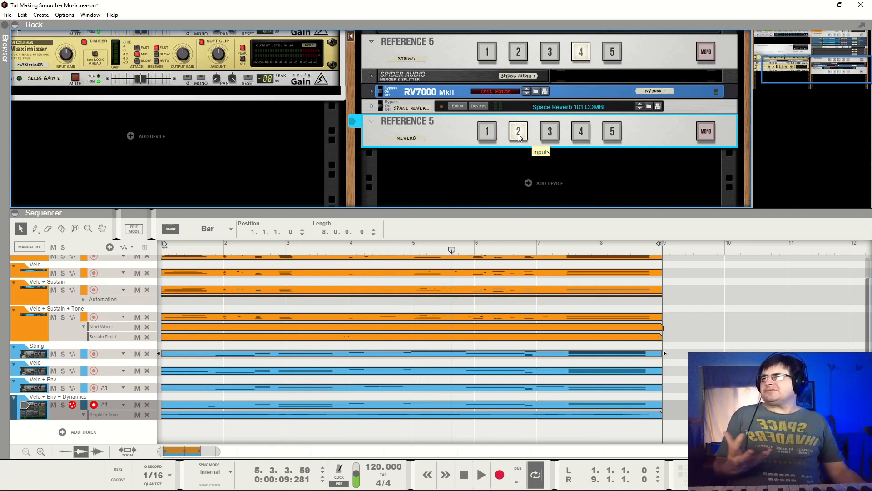
- Set the Reverb Reference 5 to input 3 and play the mix into bar 6
click(547, 135)
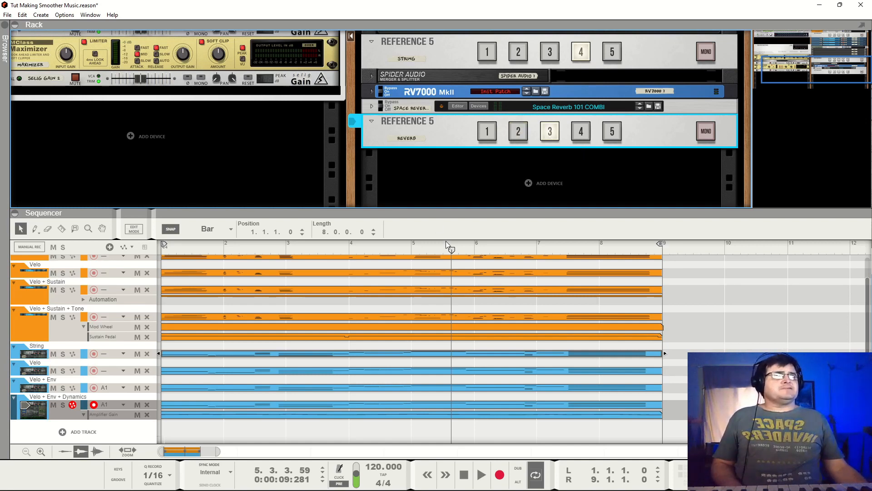
click(436, 251)
key(shift+Return)
key(space)
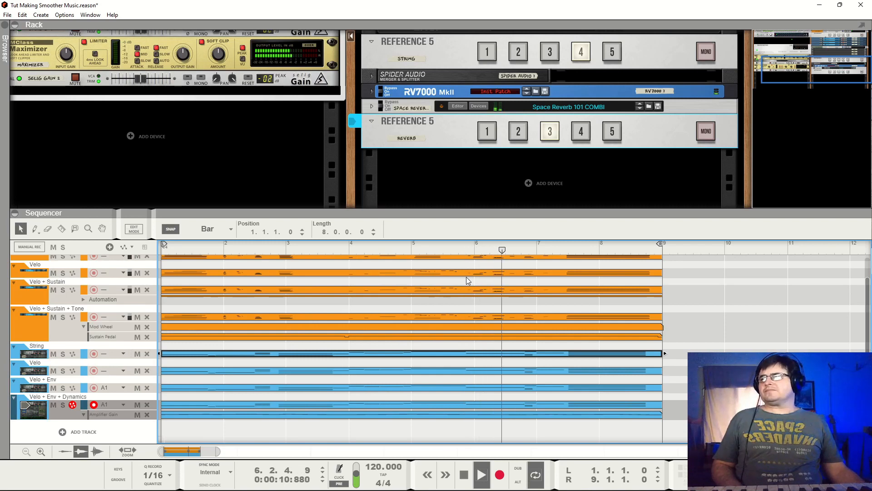
key(space)
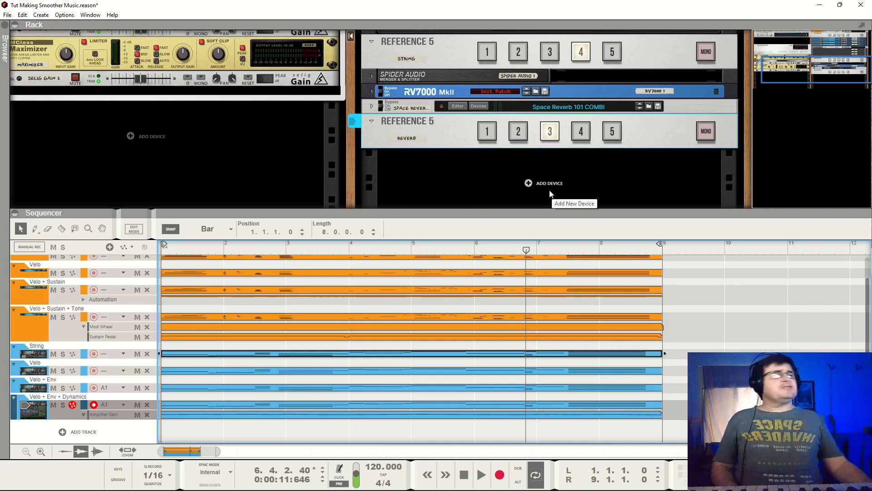
- Play from the song start with the Reverb Reference 5 on input 1, then compare inputs 2 and 3, stopping in bar 8
scroll(555, 76, up, 2)
scroll(555, 76, up, 5)
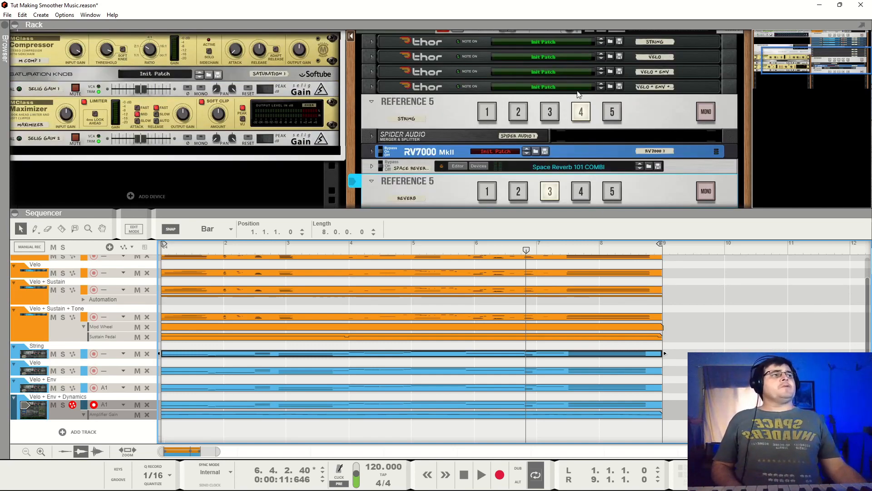
click(443, 117)
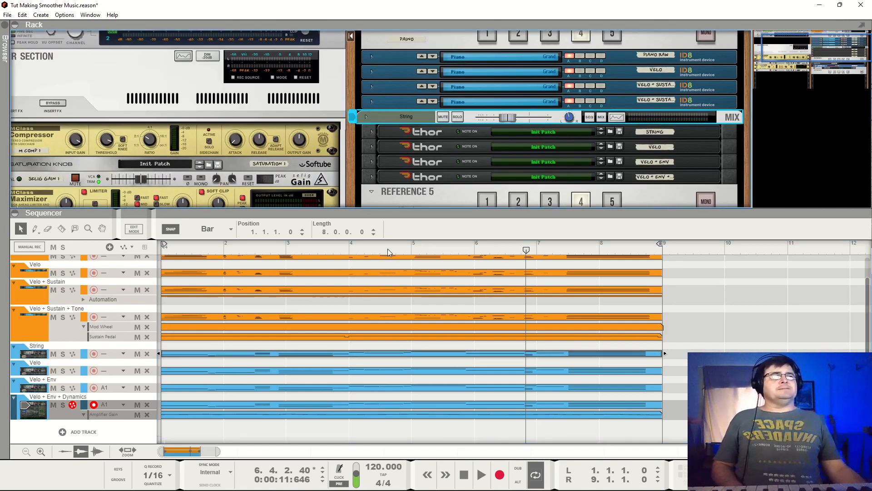
key(space)
scroll(534, 165, down, 4)
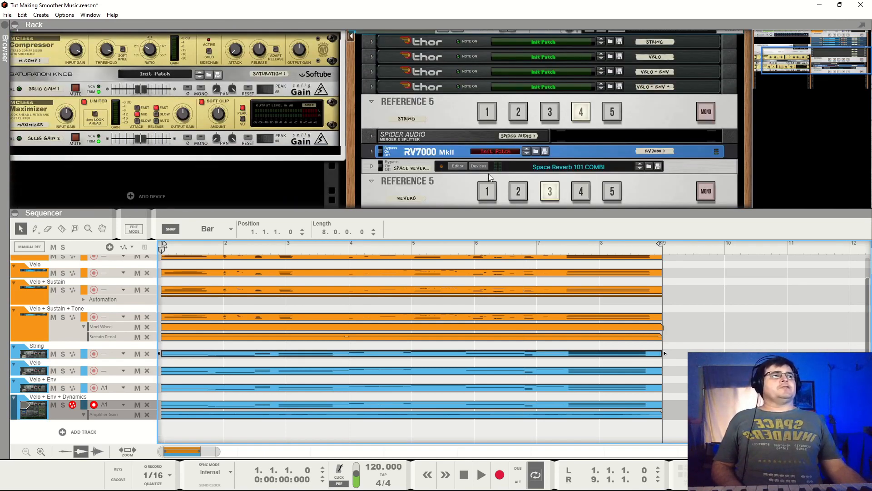
click(487, 191)
key(space)
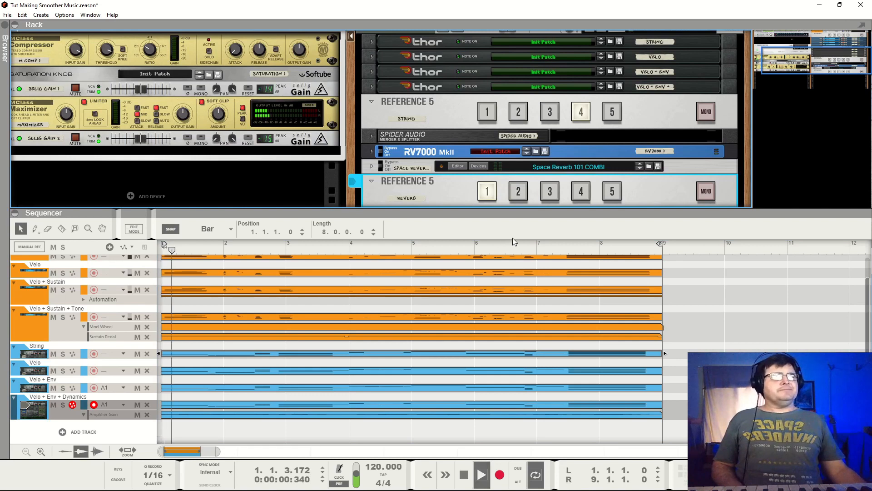
click(520, 194)
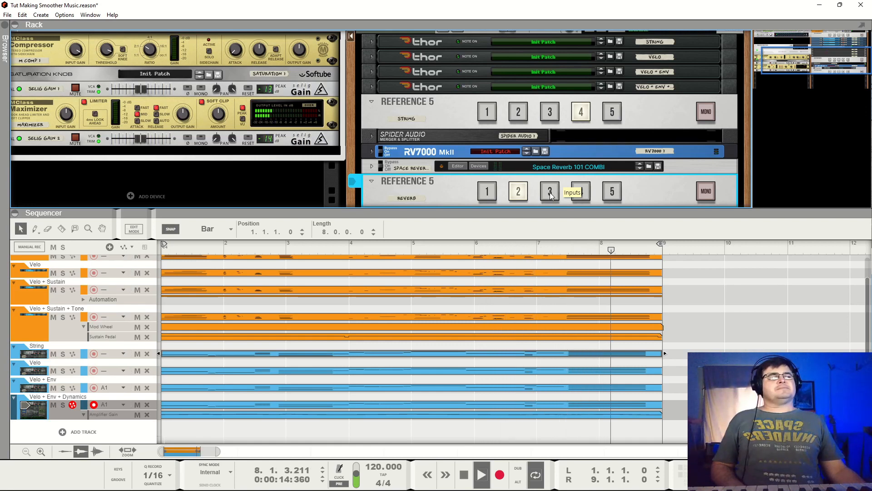
click(550, 193)
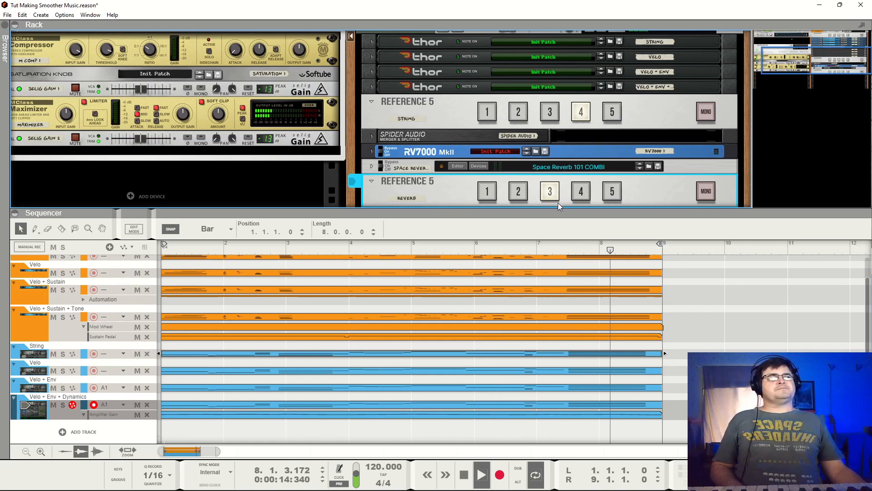
key(space)
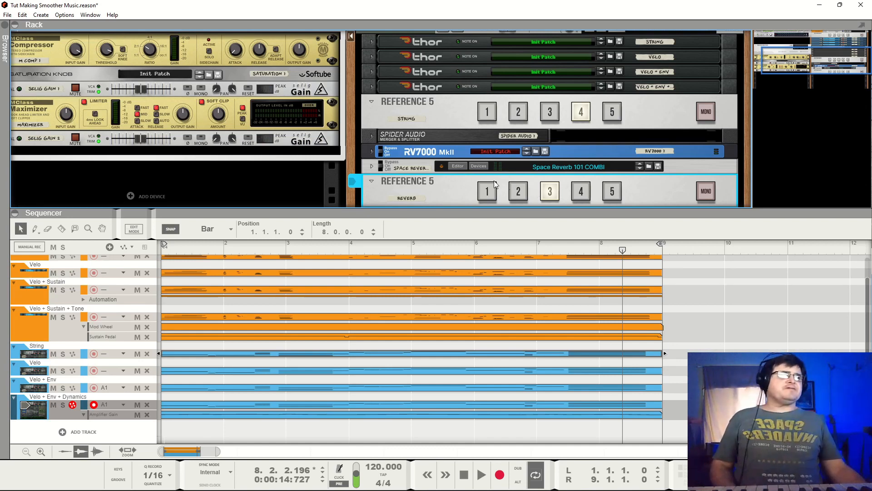
- Set the Reverb, String and Piano Reference 5 devices to input 1 and play the raw mix from the start into bar 2
click(488, 194)
click(487, 117)
scroll(487, 131, up, 3)
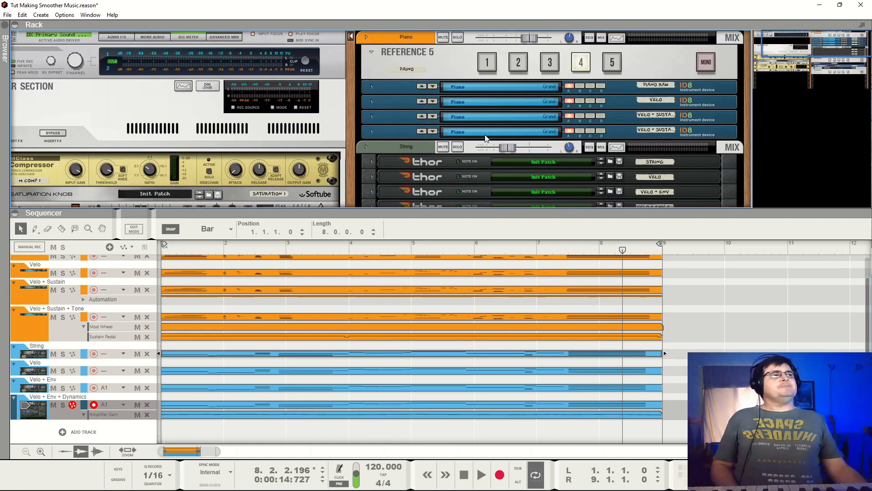
click(486, 68)
drag(223, 250, 163, 250)
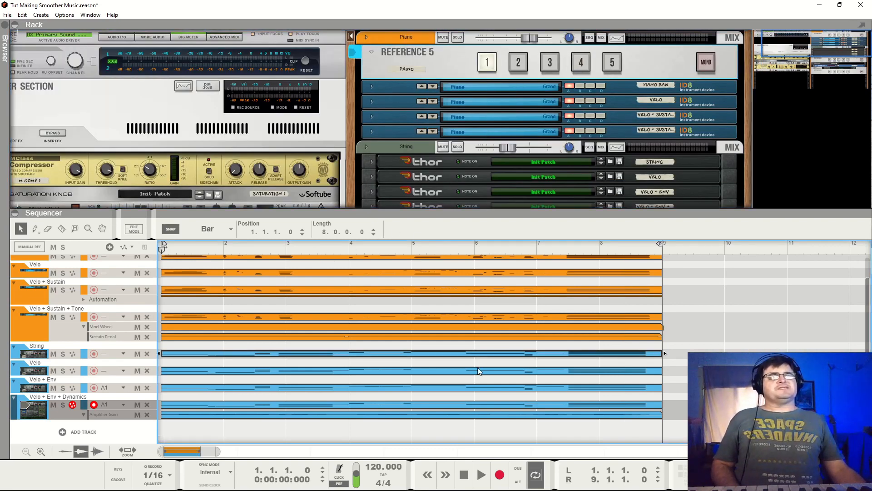
key(space)
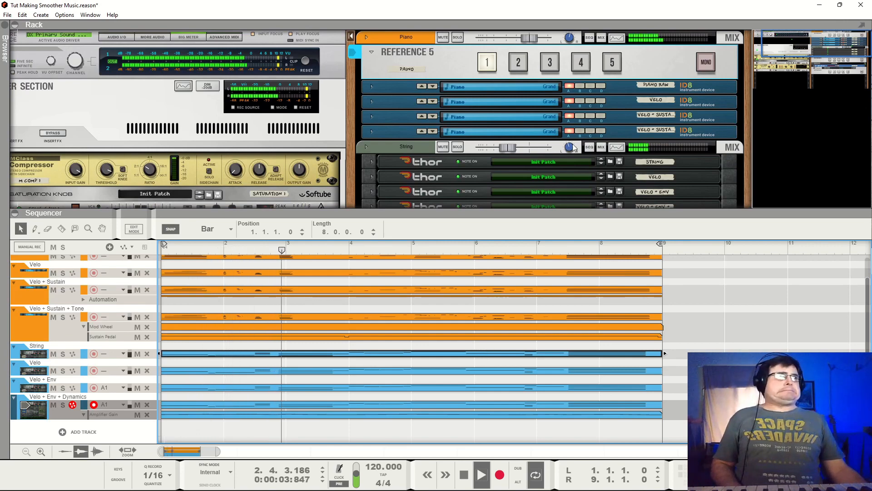
- Replay the raw piano and strings from the song start into bar 3, alternating the Reverb Reference 5 between inputs 2 and 1
scroll(518, 91, down, 4)
scroll(536, 185, down, 3)
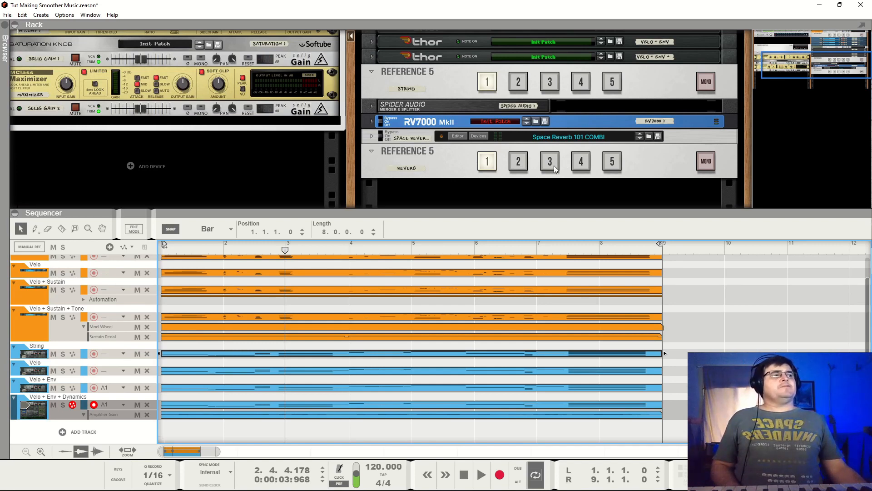
click(552, 165)
click(164, 246)
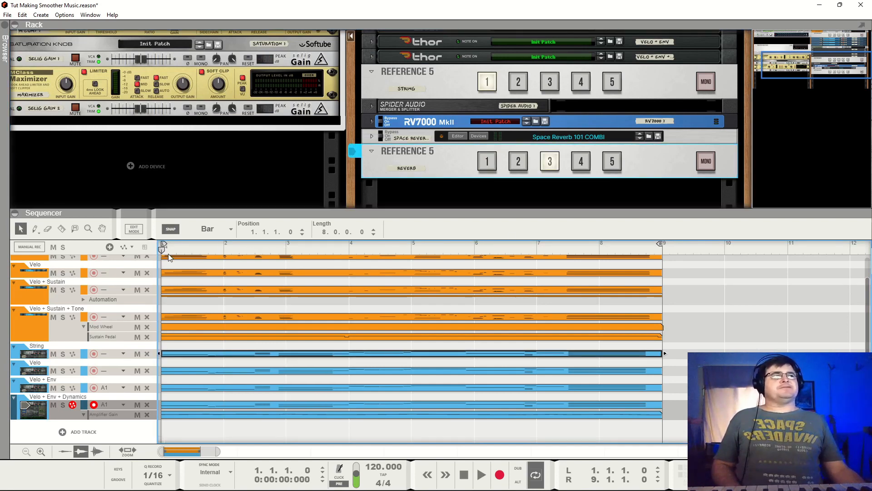
click(523, 161)
key(space)
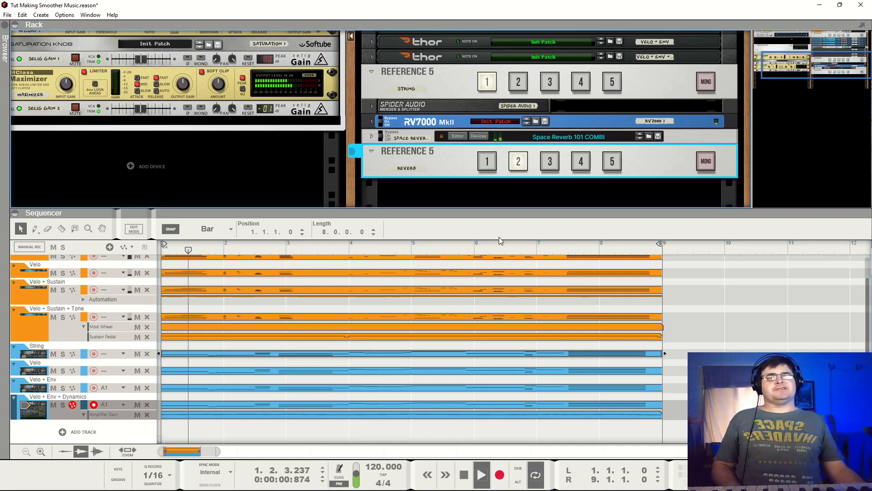
click(492, 164)
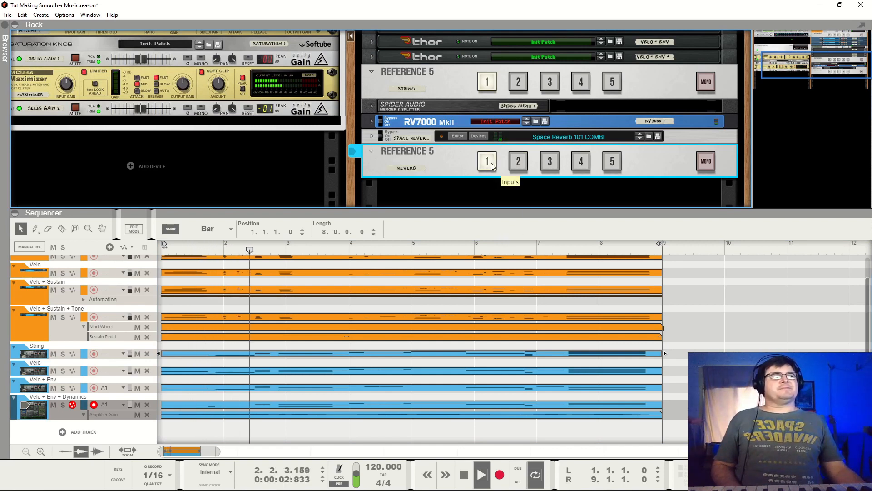
click(518, 164)
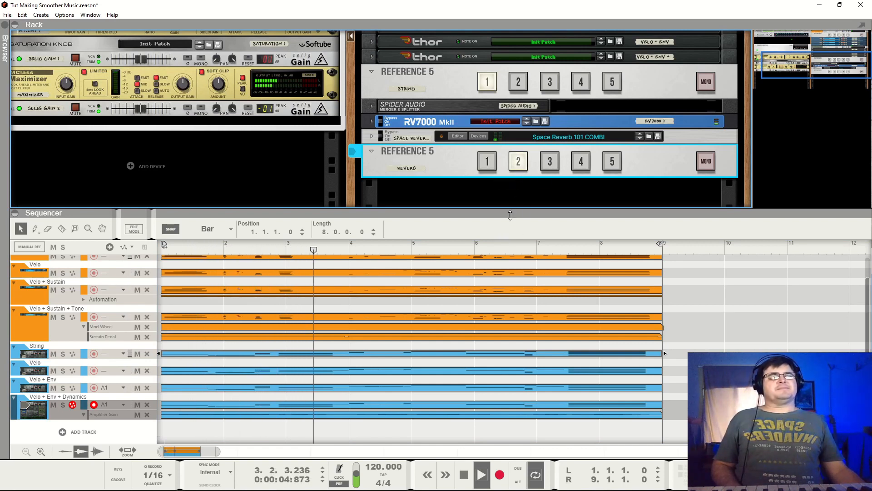
key(space)
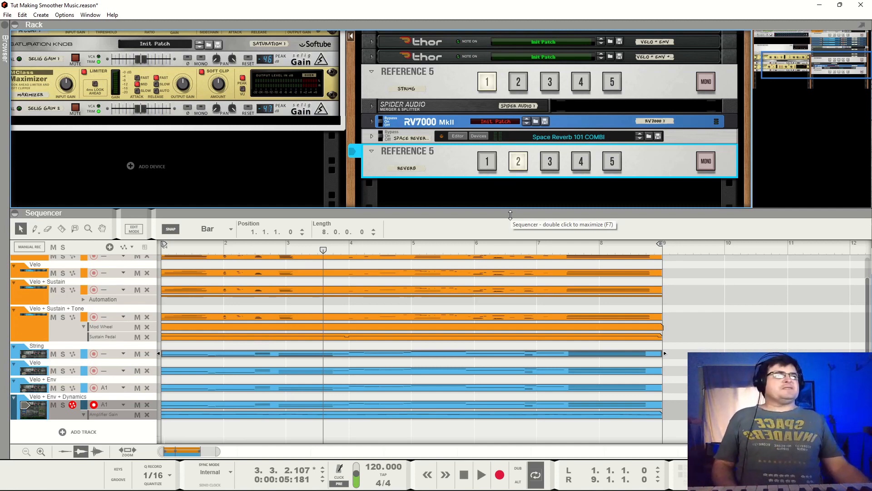
- Set the Reverb Reference 5 to input 3 and continue playing the raw instruments into bar 6
click(551, 163)
key(space)
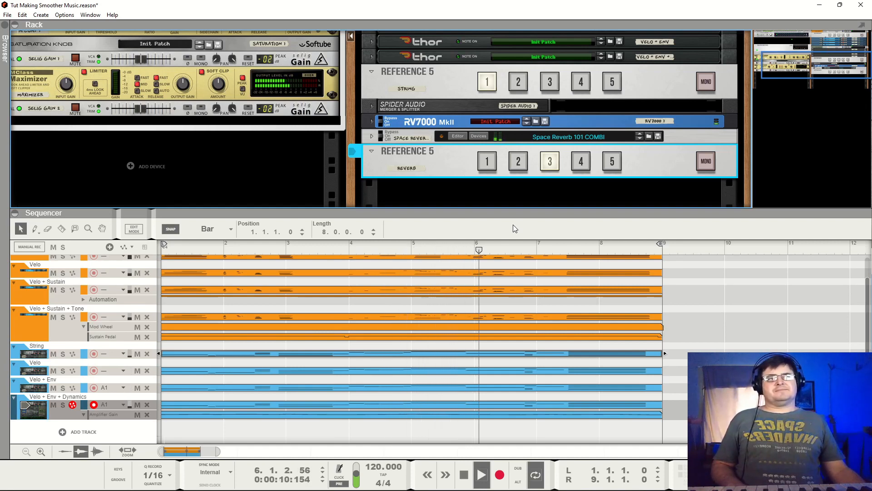
key(space)
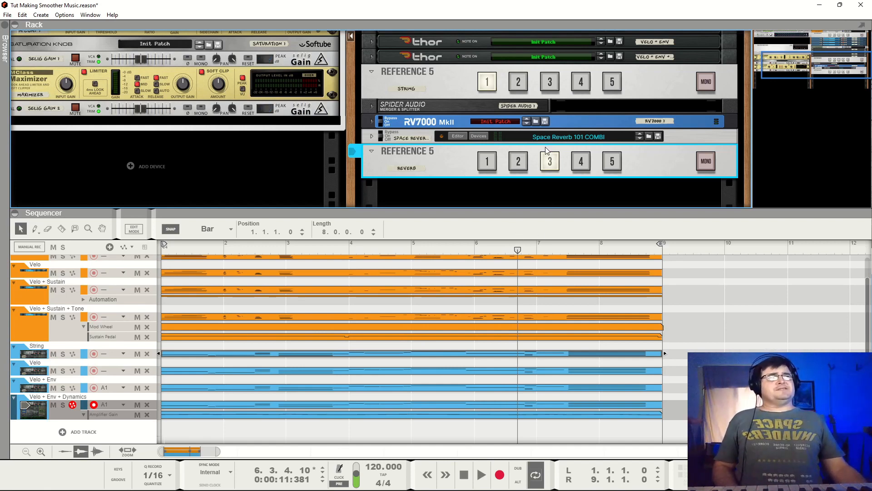
- Set the String and Piano Reference 5 devices to input 4 and play the processed mix from the start through bar 8
click(581, 85)
scroll(578, 114, up, 5)
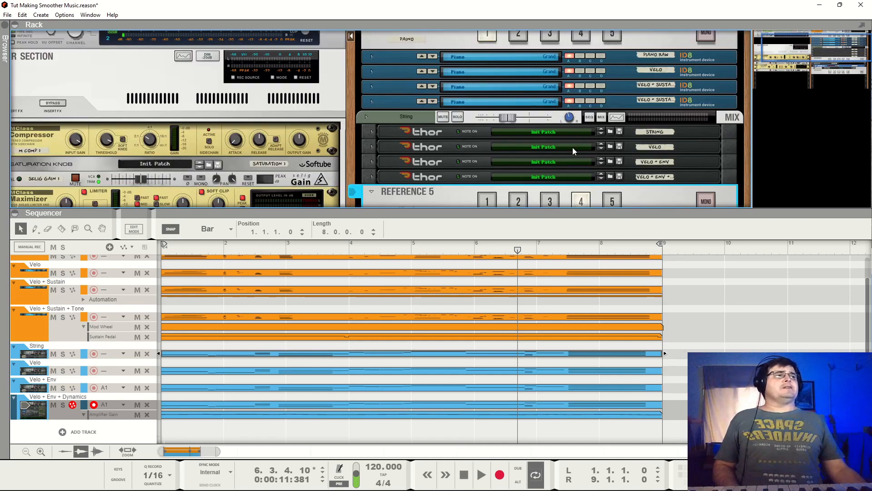
click(581, 63)
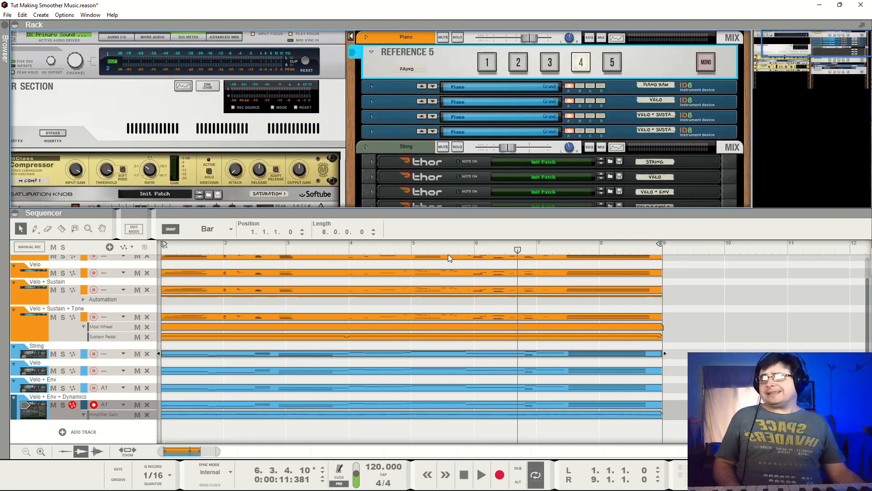
drag(448, 252, 168, 282)
key(space)
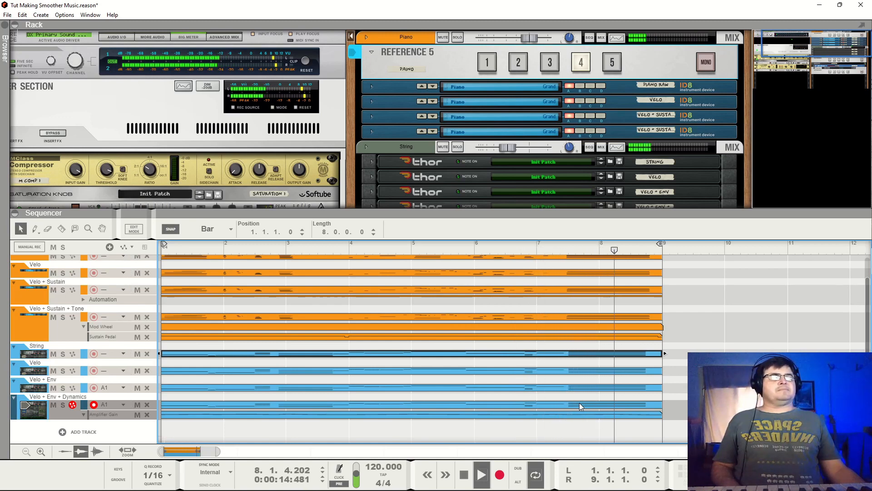
key(space)
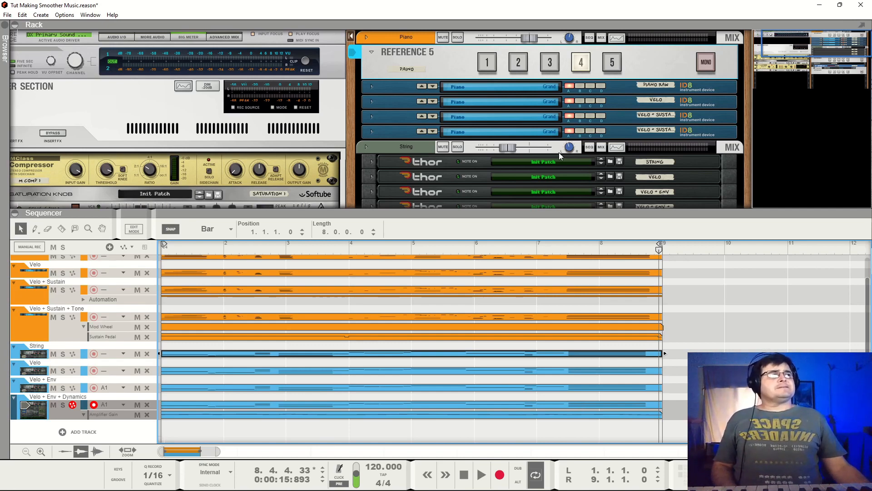
- Review the rack's instruments and reverbs, then fold and unfold the Amplifier Gain automation lane of the Velo + Env + Dynamics track
scroll(574, 144, down, 3)
scroll(574, 143, down, 2)
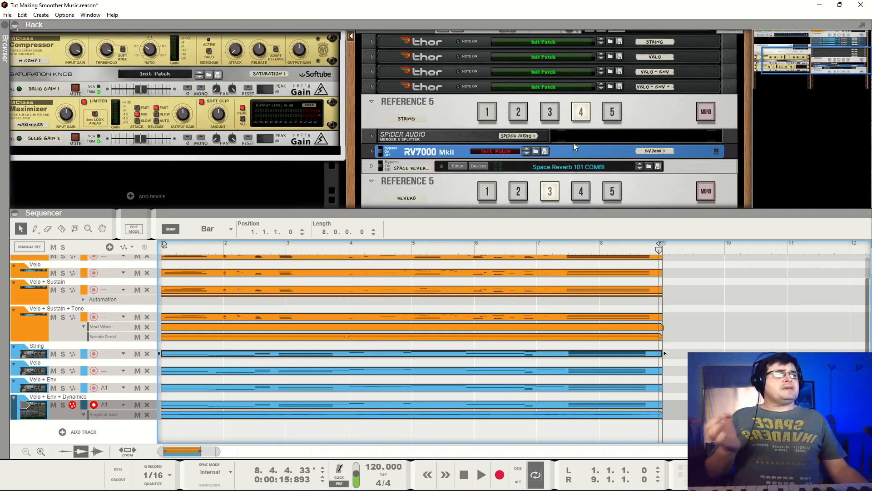
scroll(573, 143, down, 1)
scroll(569, 149, up, 6)
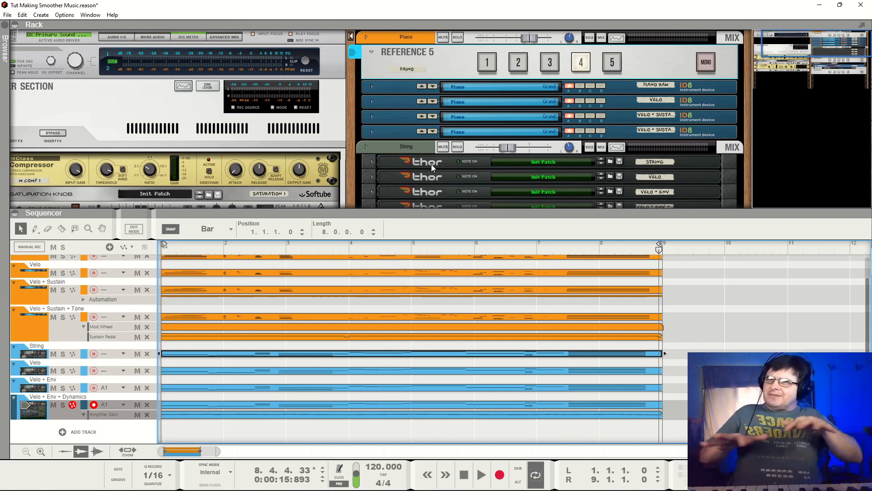
click(85, 414)
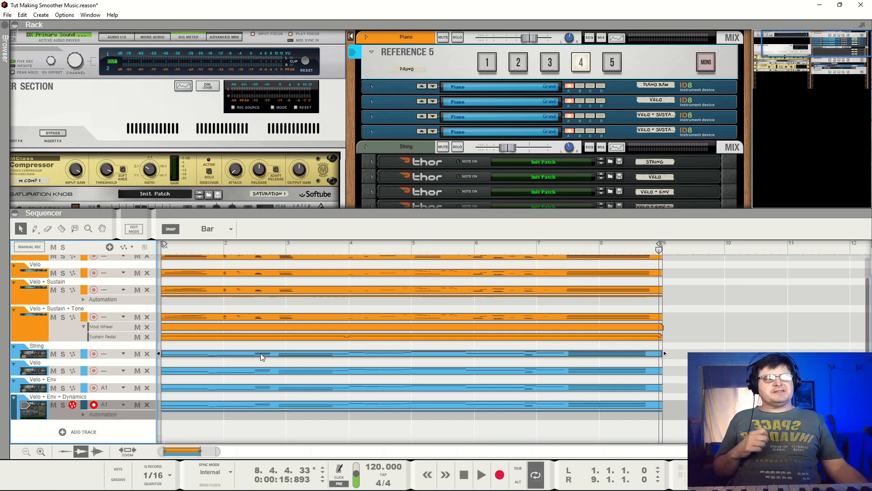
click(83, 414)
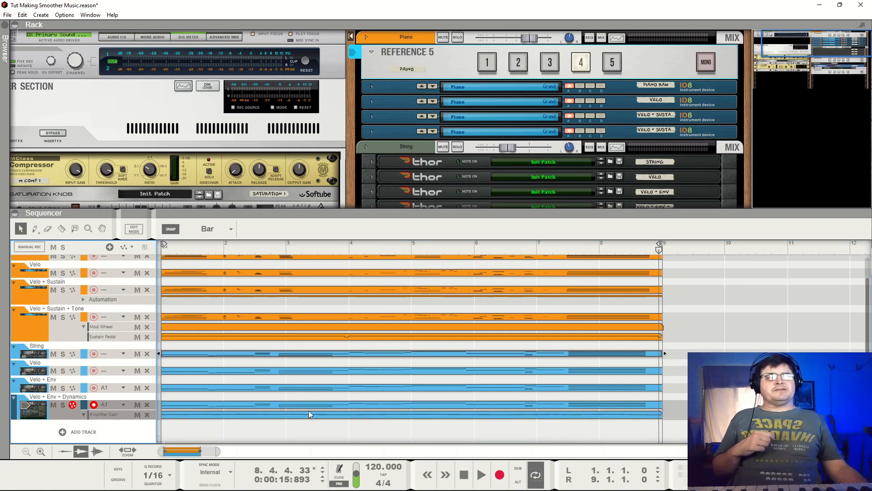
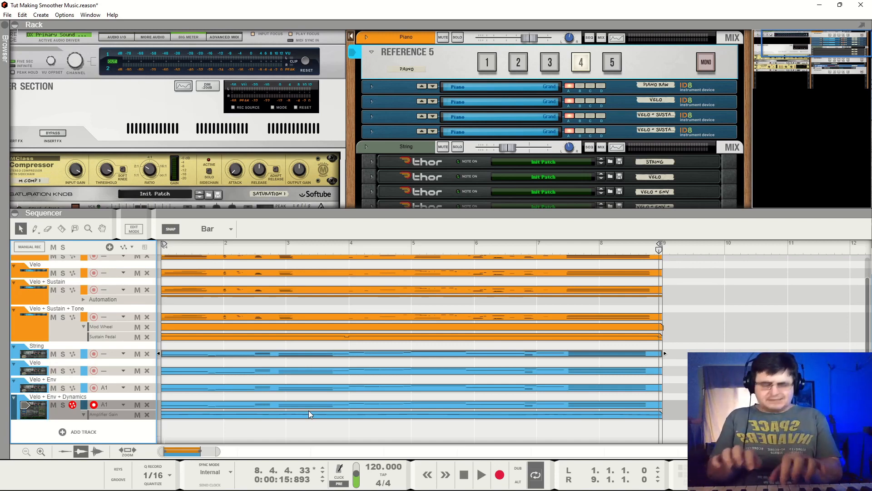
- Select the piano's Velo + Sustain track in the sequencer to direct keyboard input to its instrument
click(49, 294)
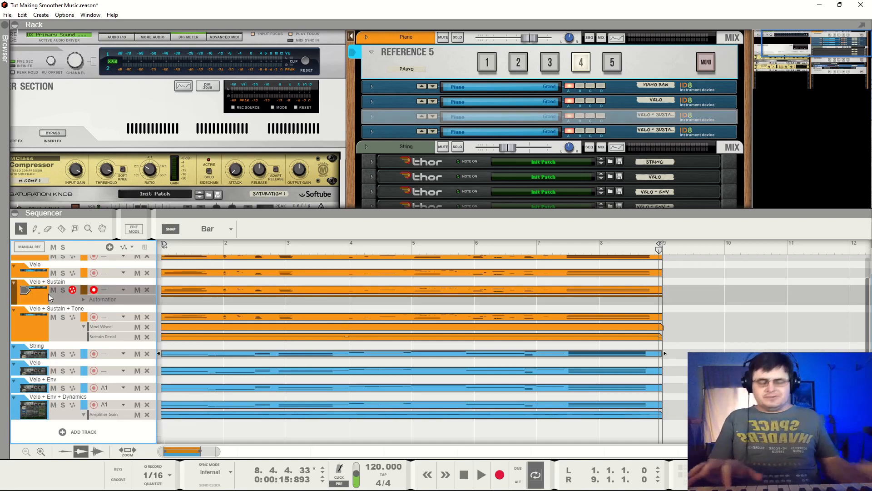